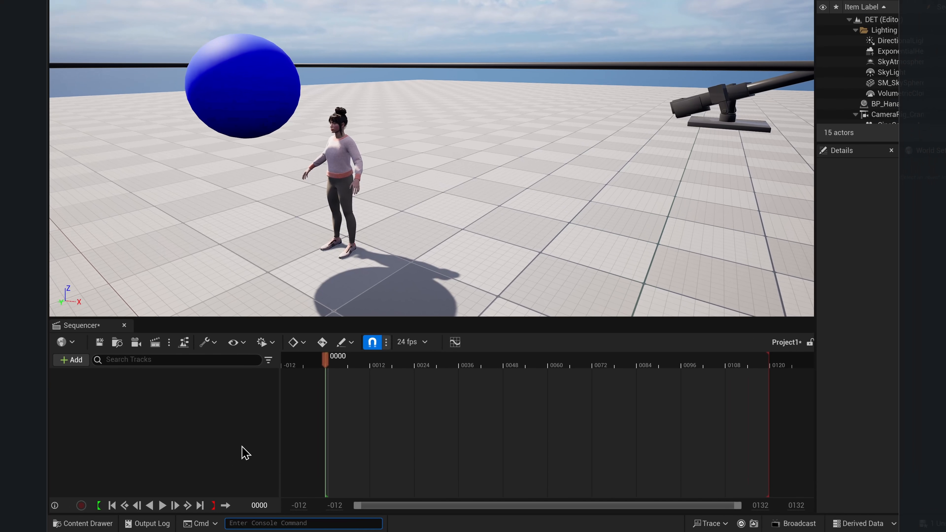
Run the console command r.ForceLOD 0
{"action": "type", "text": "r"}
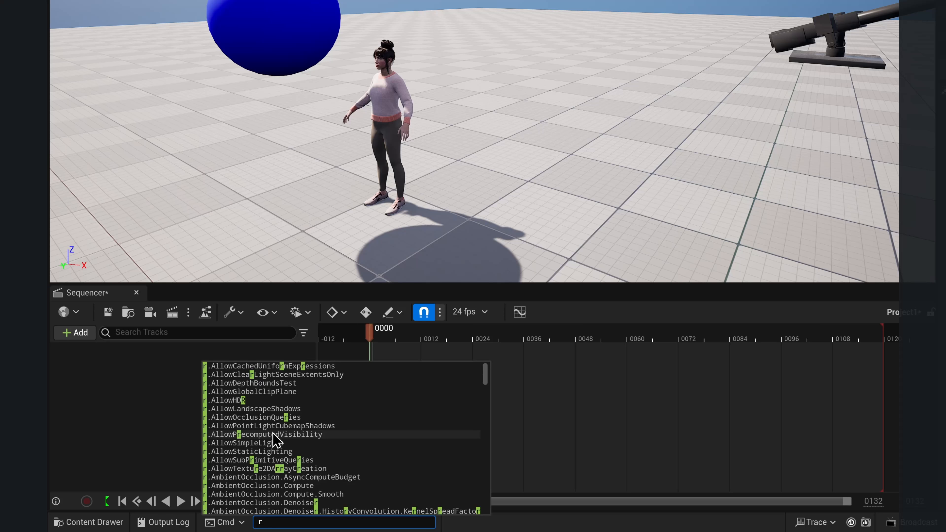
{"action": "type", "text": ".Force"}
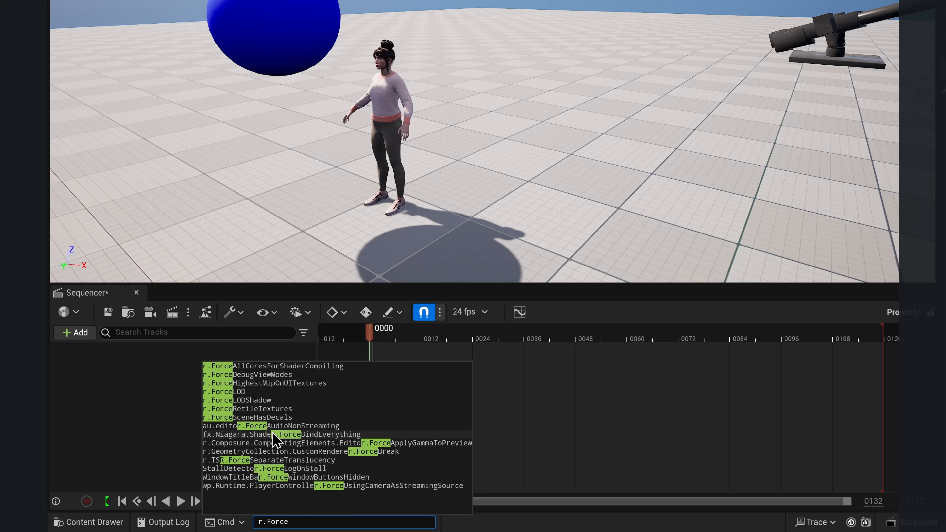
{"action": "type", "text": "LOD"}
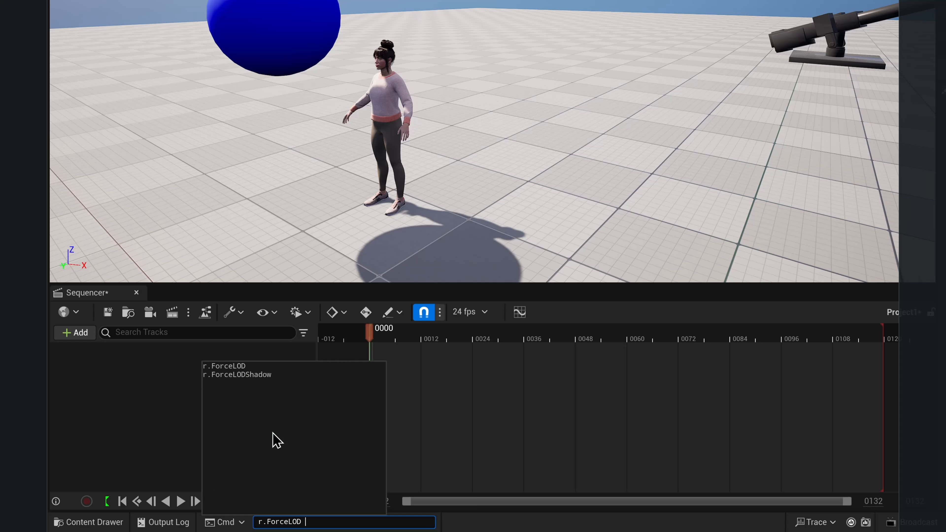
{"action": "type", "text": " 0"}
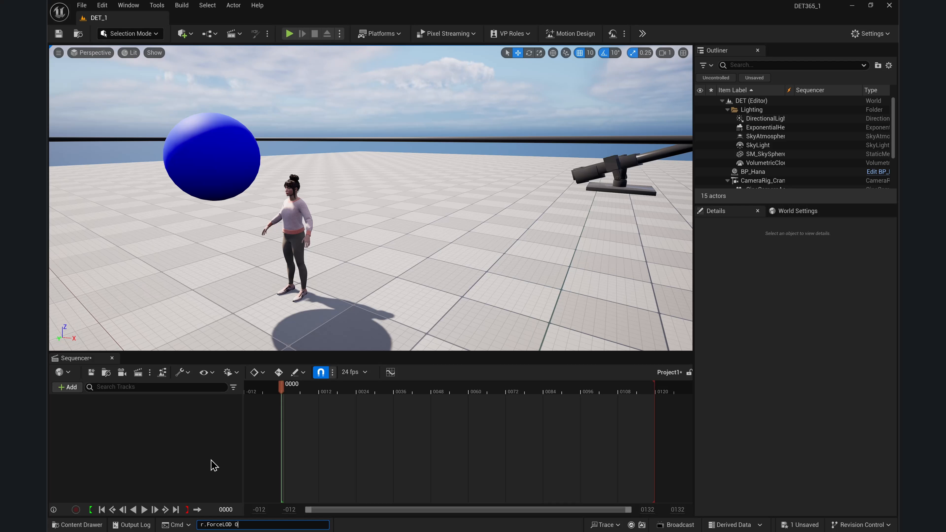
{"action": "key", "text": "Return"}
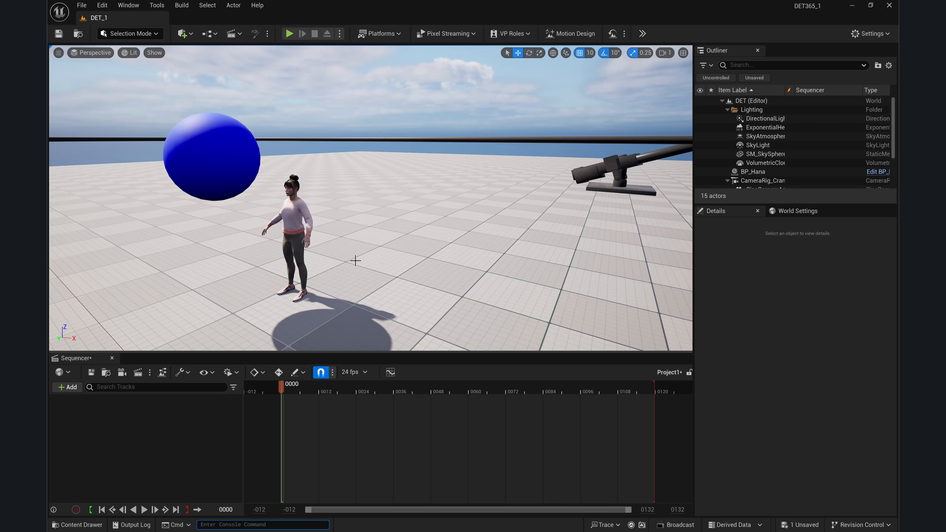
Examine the character and the blue sphere in the level viewport from a different camera angle
{"action": "mouse_move", "coordinate": [363, 276]}
{"action": "right_mouse_down"}
{"action": "mouse_move", "coordinate": [318, 287]}
{"action": "mouse_move", "coordinate": [266, 272]}
{"action": "mouse_move", "coordinate": [347, 249]}
{"action": "mouse_move", "coordinate": [242, 240]}
{"action": "mouse_move", "coordinate": [283, 242]}
{"action": "mouse_move", "coordinate": [309, 225]}
{"action": "mouse_move", "coordinate": [363, 276]}
{"action": "right_mouse_up"}
{"action": "key", "text": "w"}
{"action": "key", "text": "s"}
{"action": "key", "text": "d"}
{"action": "key", "text": "a"}
{"action": "key", "text": "w"}
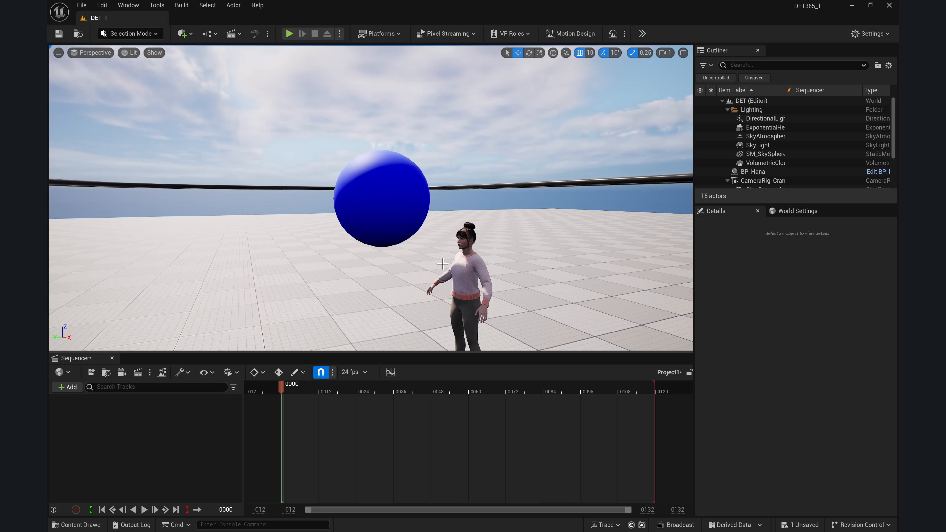
{"action": "mouse_move", "coordinate": [391, 266]}
{"action": "right_mouse_down"}
{"action": "mouse_move", "coordinate": [387, 320]}
{"action": "mouse_move", "coordinate": [397, 272]}
{"action": "right_mouse_up"}
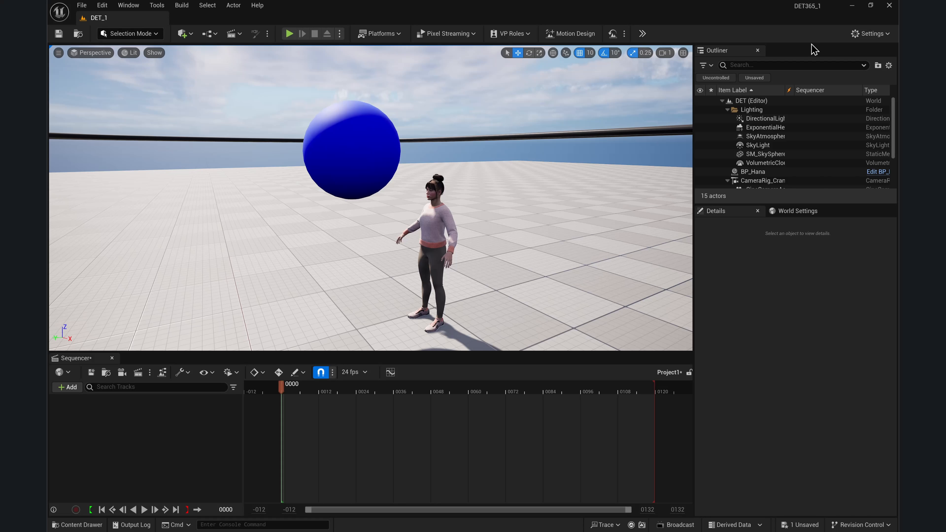
{"action": "left_click", "coordinate": [852, 5]}
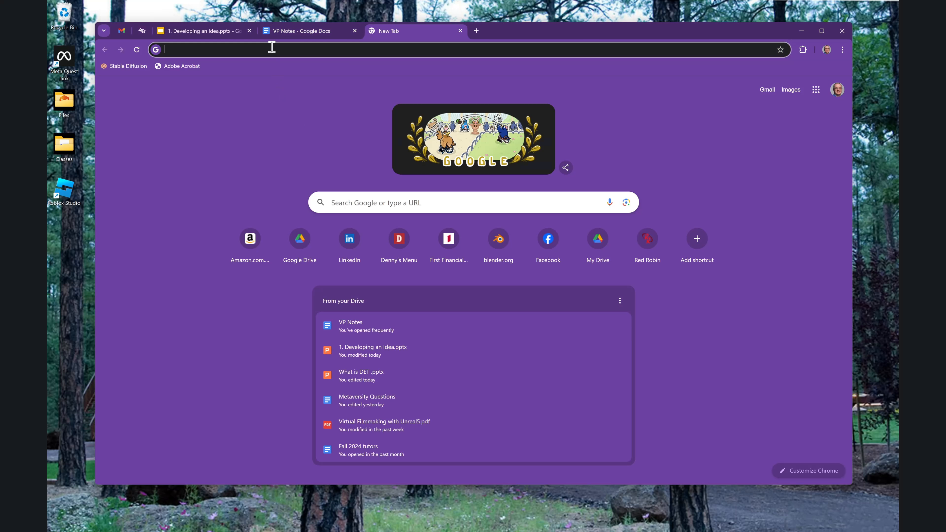
{"action": "type", "text": "www"}
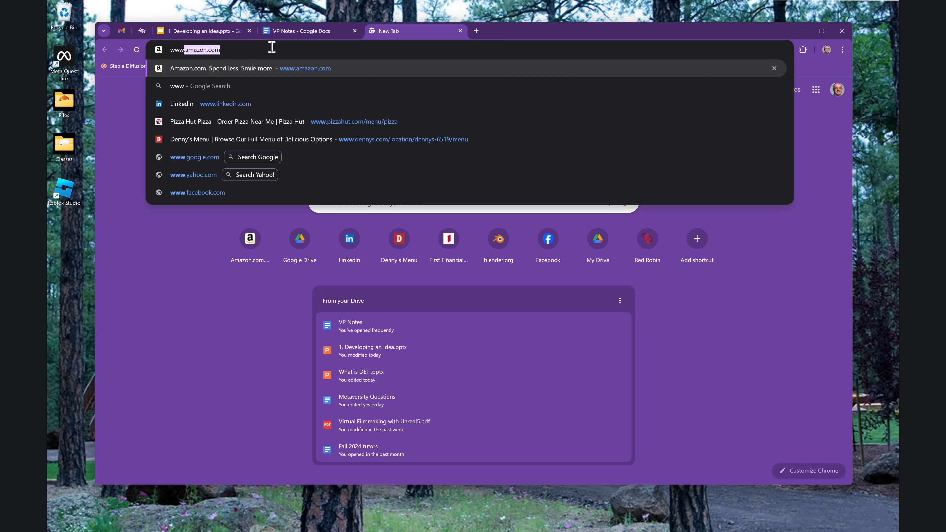
{"action": "type", "text": ".mixamo.com"}
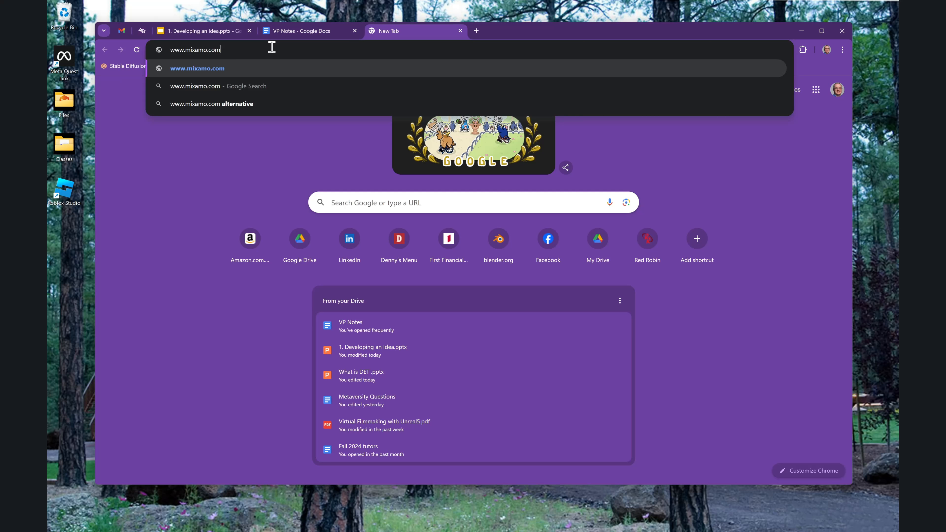
{"action": "key", "text": "Return"}
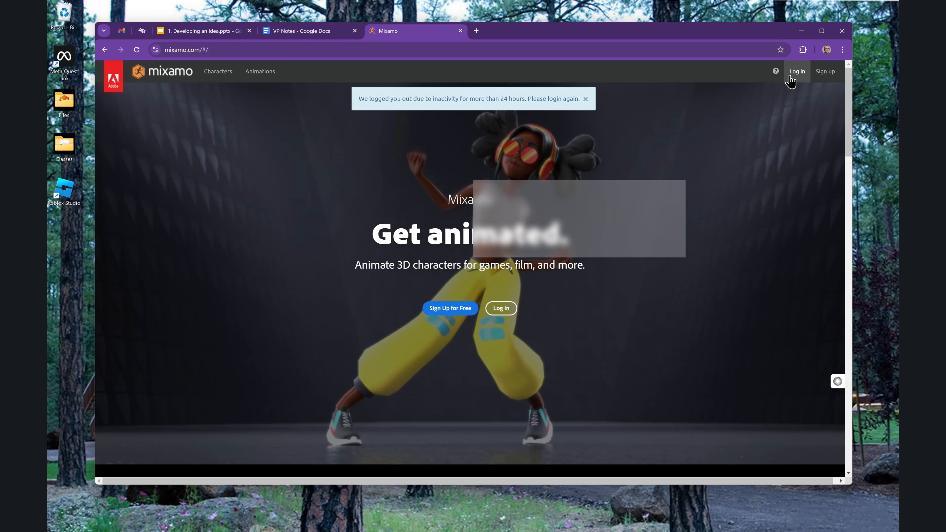
{"action": "left_click", "coordinate": [790, 76]}
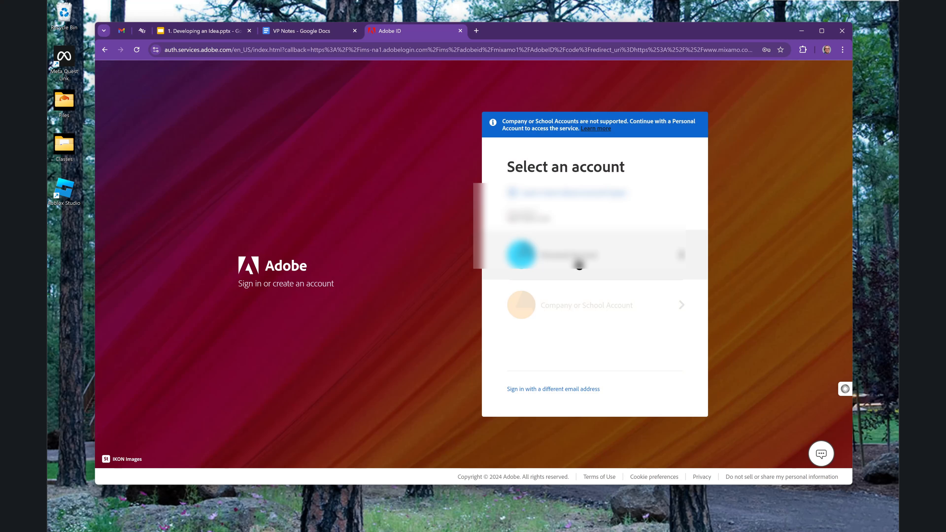
{"action": "left_click", "coordinate": [579, 264]}
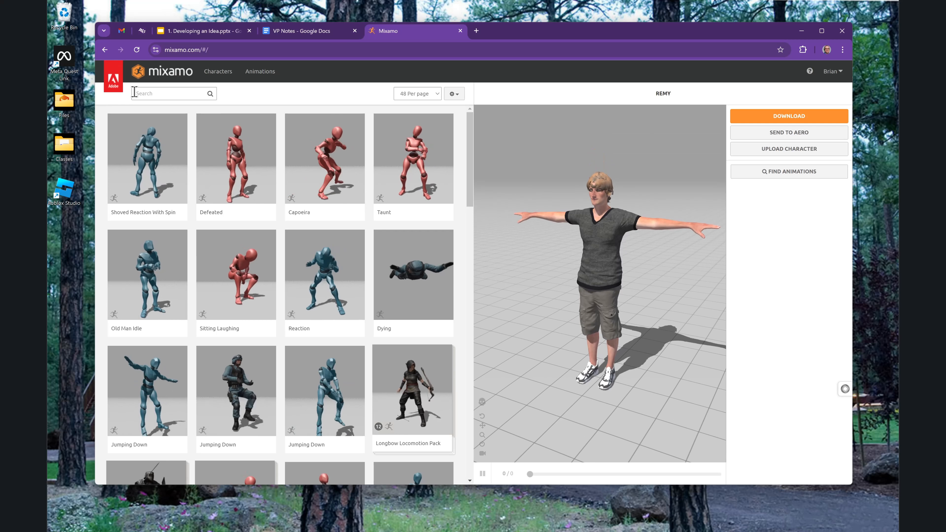
View the Mixamo character library, then search the animation library for "idle"
{"action": "left_click", "coordinate": [217, 71]}
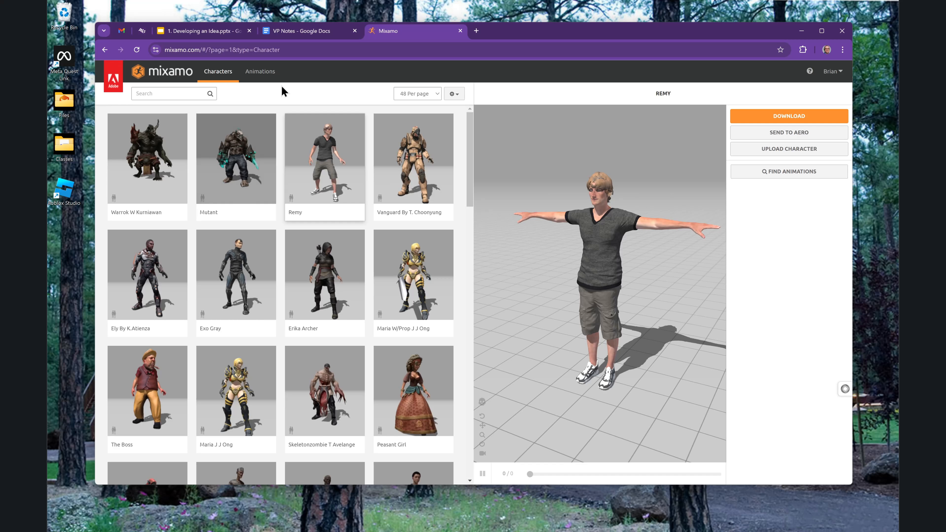
{"action": "left_click", "coordinate": [263, 73]}
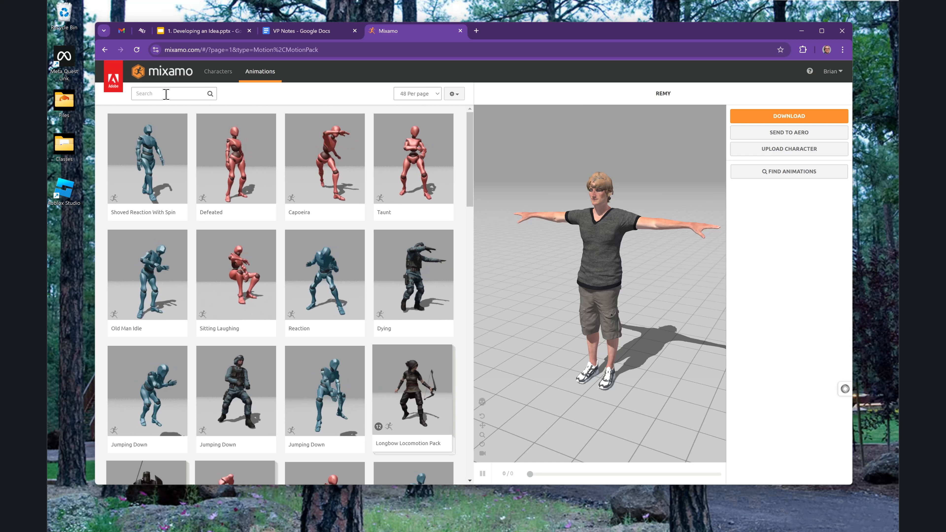
{"action": "left_click", "coordinate": [166, 93]}
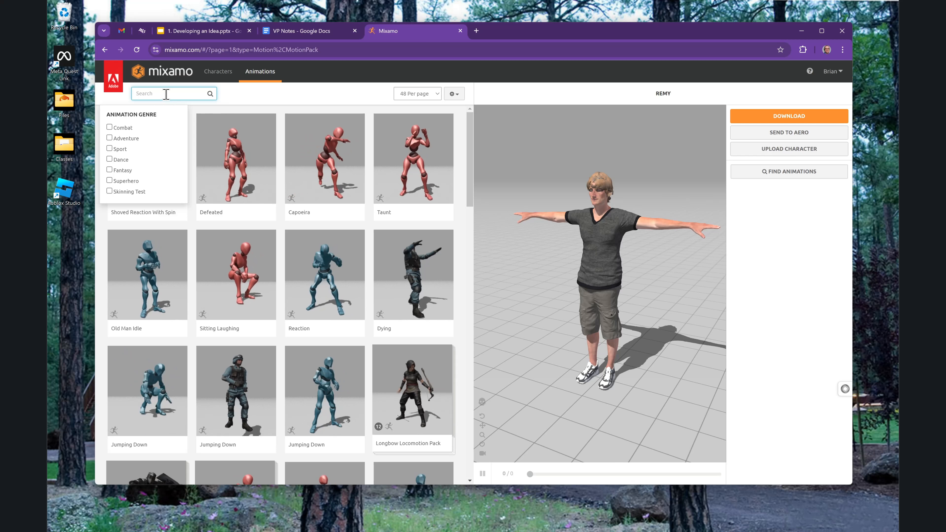
{"action": "type", "text": "idle"}
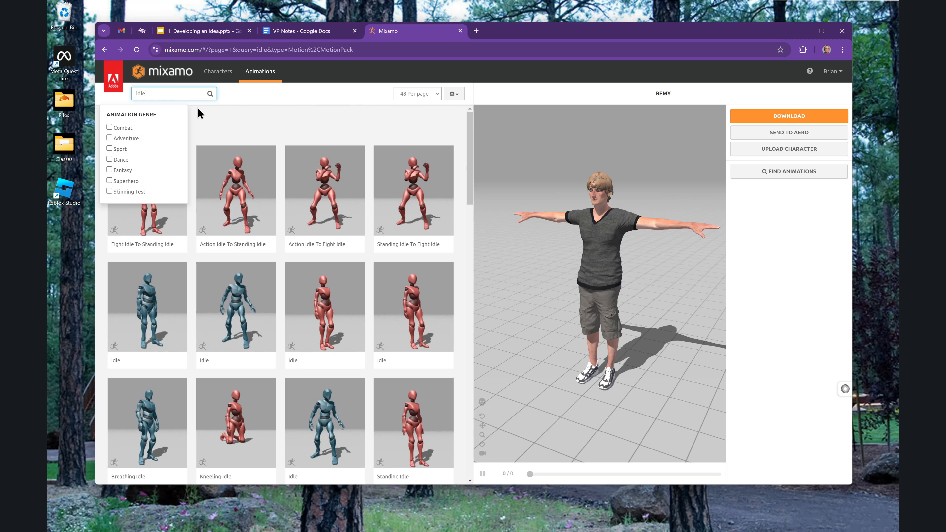
{"action": "left_click", "coordinate": [252, 127]}
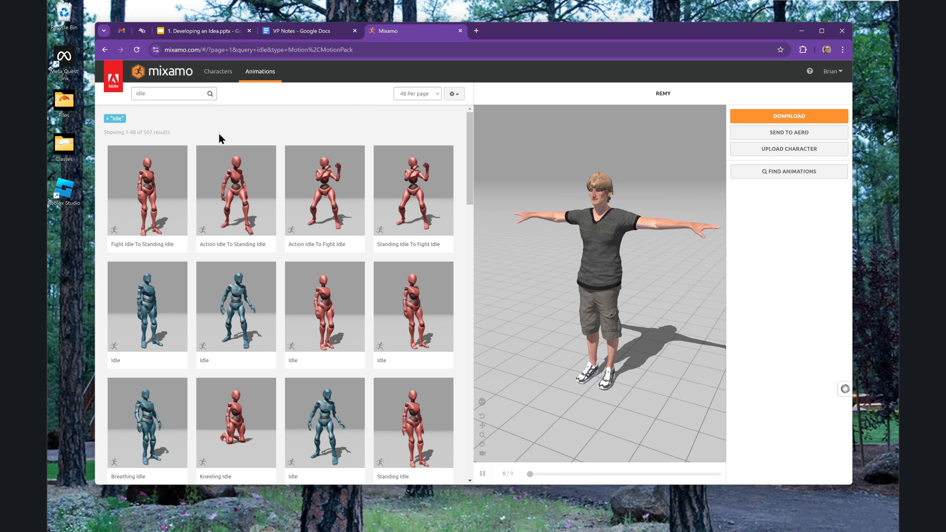
Look through the idle animation results for a suitable standing idle
{"action": "scroll", "coordinate": [229, 128], "scroll_direction": "down", "scroll_amount": 1}
{"action": "scroll", "coordinate": [228, 133], "scroll_direction": "down", "scroll_amount": 5}
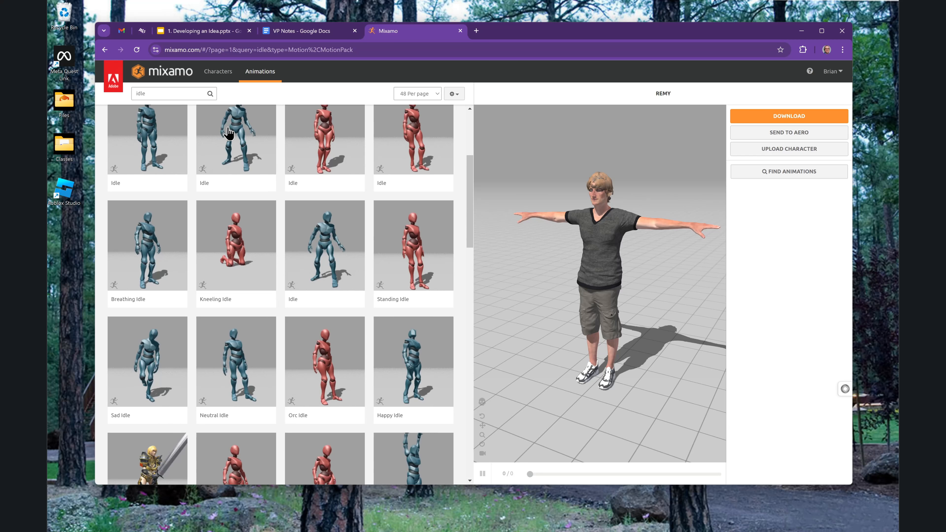
{"action": "scroll", "coordinate": [229, 133], "scroll_direction": "up", "scroll_amount": 1}
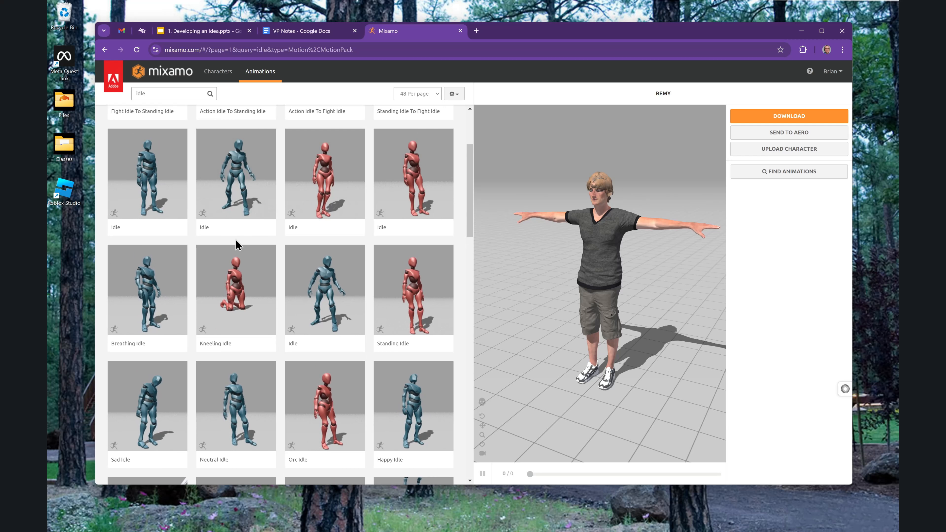
{"action": "scroll", "coordinate": [369, 205], "scroll_direction": "down", "scroll_amount": 3}
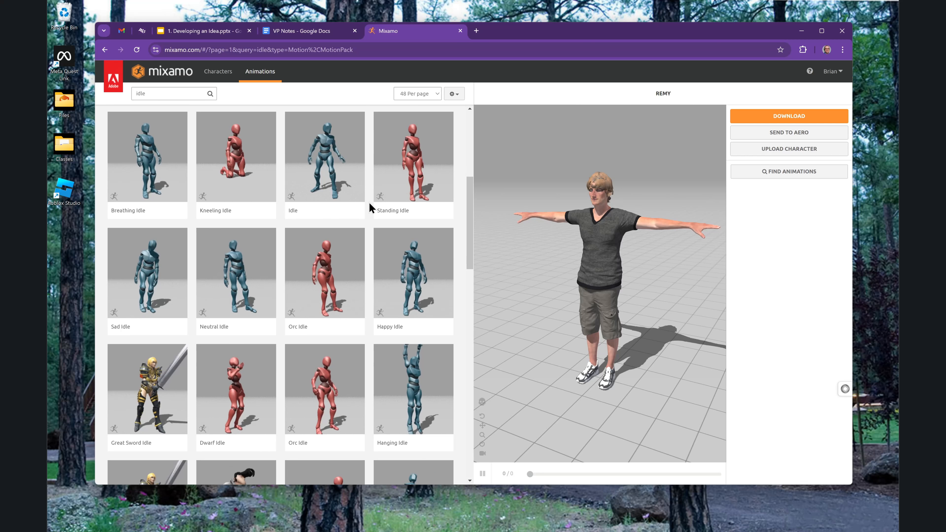
{"action": "scroll", "coordinate": [370, 205], "scroll_direction": "down", "scroll_amount": 2}
{"action": "scroll", "coordinate": [370, 205], "scroll_direction": "down", "scroll_amount": 2}
{"action": "scroll", "coordinate": [369, 205], "scroll_direction": "up", "scroll_amount": 2}
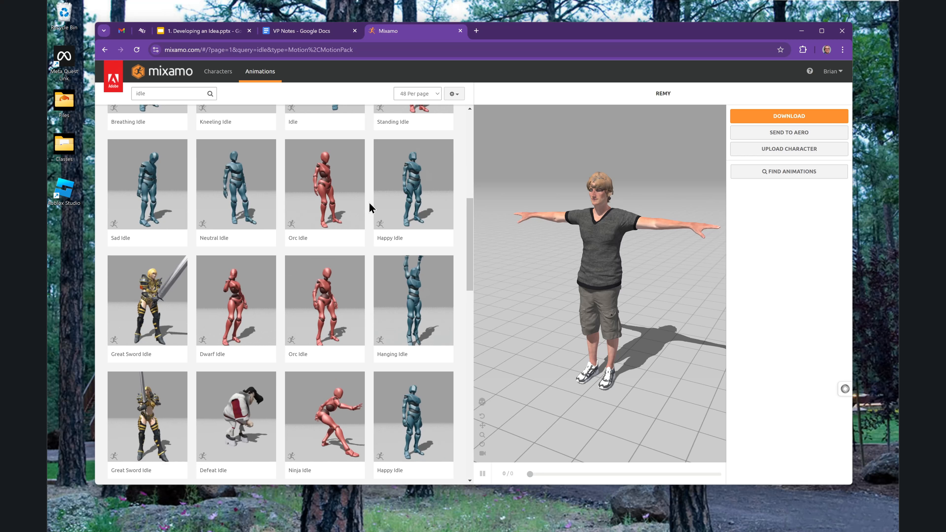
{"action": "scroll", "coordinate": [341, 209], "scroll_direction": "down", "scroll_amount": 2}
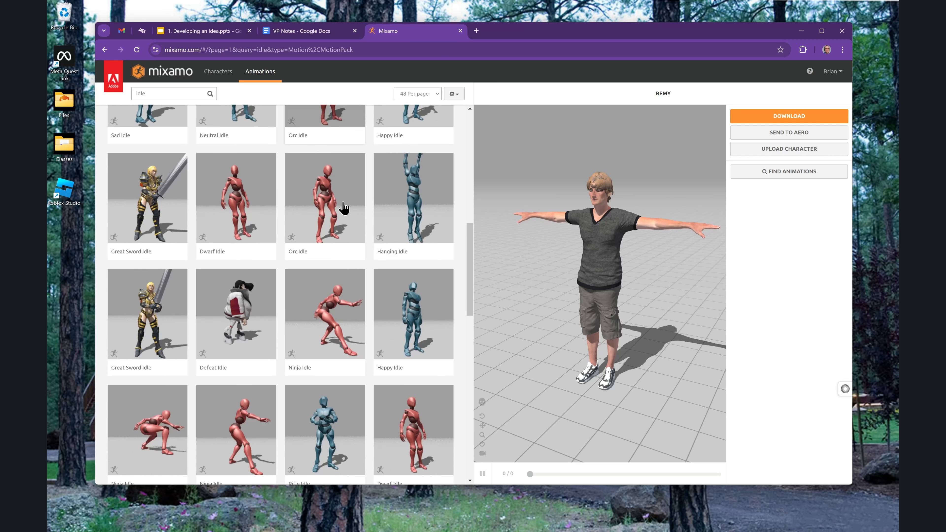
{"action": "scroll", "coordinate": [343, 207], "scroll_direction": "down", "scroll_amount": 1}
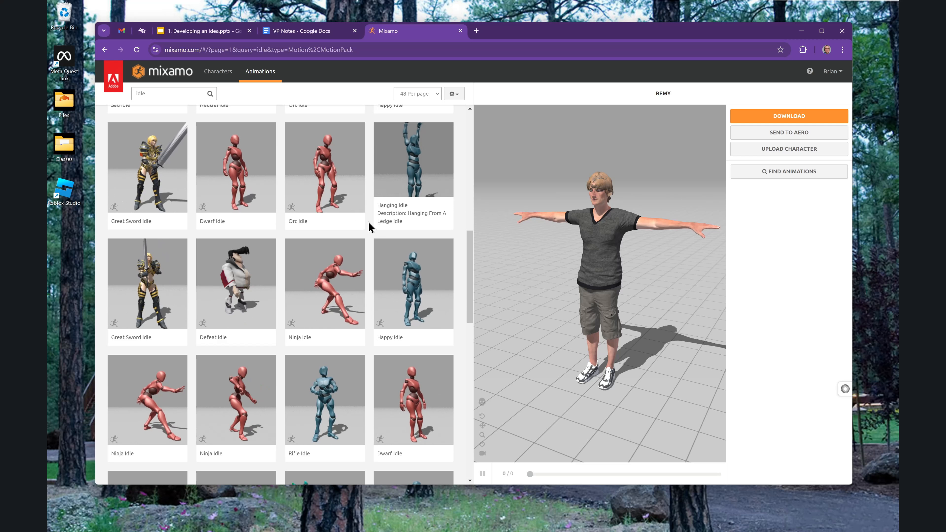
{"action": "scroll", "coordinate": [369, 224], "scroll_direction": "down", "scroll_amount": 4}
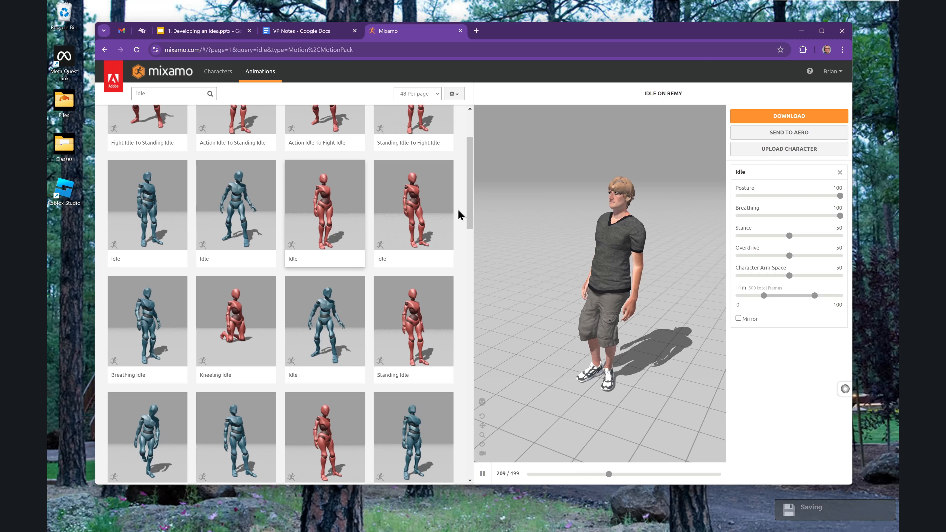
Apply the fourth plain Idle animation to Remy and download it as FBX Binary with skin, 30 frames per second and no keyframe reduction
{"action": "left_click", "coordinate": [416, 216]}
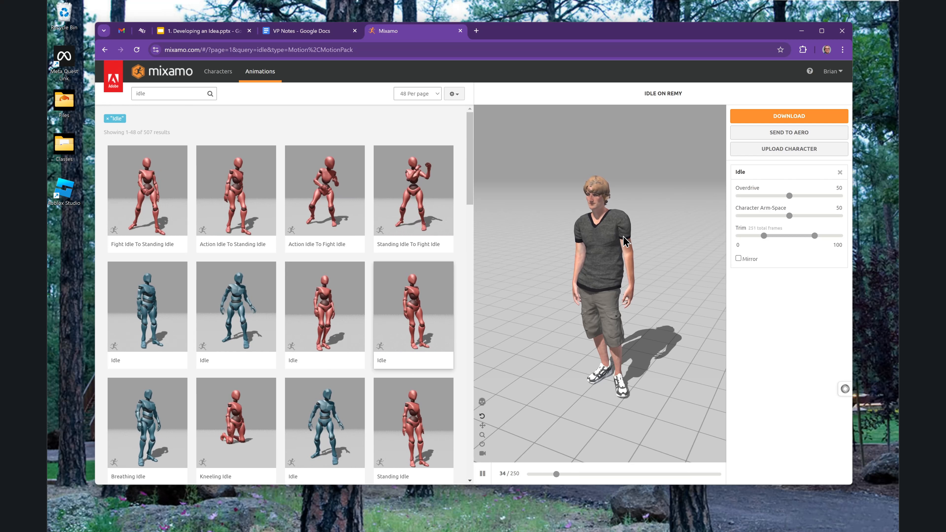
{"action": "left_click", "coordinate": [789, 117]}
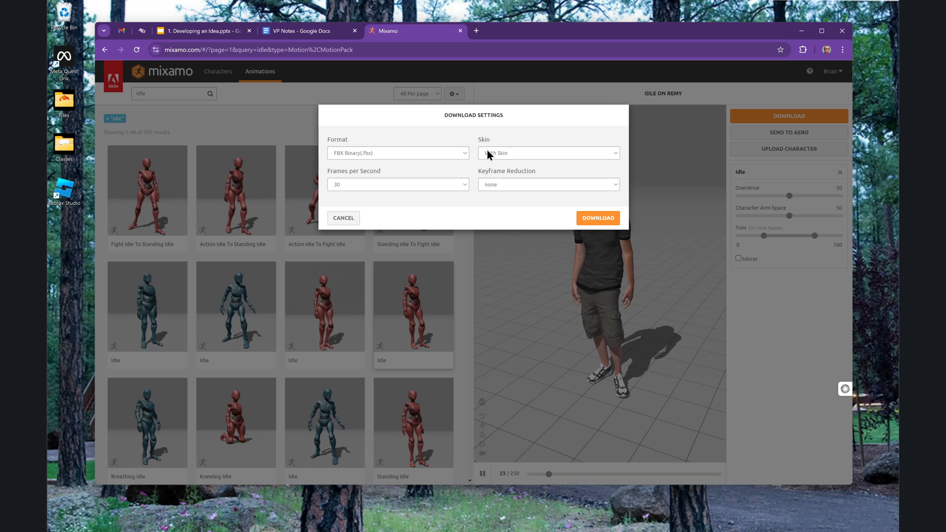
{"action": "left_click", "coordinate": [606, 218]}
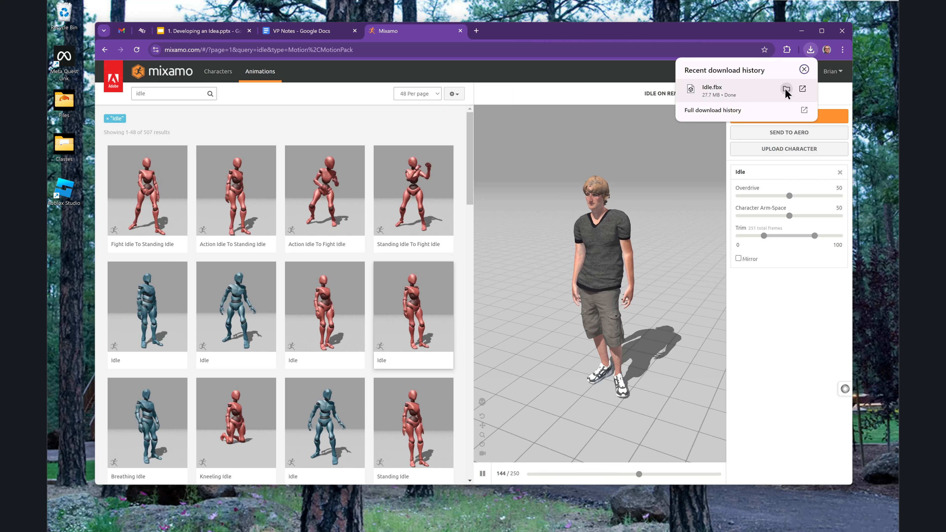
Copy Idle.fbx from the Downloads folder and open Documents > Unreal Projects > DET365_1 > Content
{"action": "left_click", "coordinate": [787, 89]}
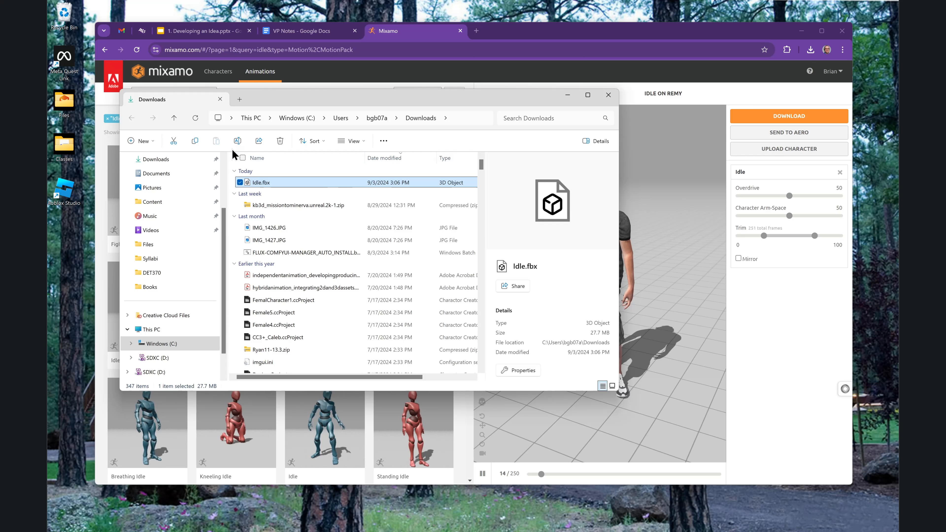
{"action": "left_click", "coordinate": [194, 142]}
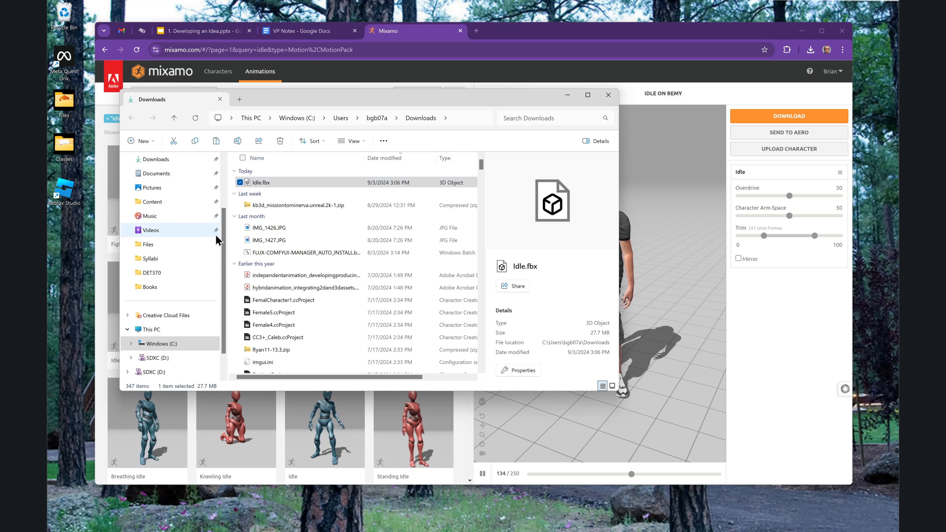
{"action": "mouse_move", "coordinate": [223, 234]}
{"action": "left_mouse_down"}
{"action": "mouse_move", "coordinate": [224, 260]}
{"action": "mouse_move", "coordinate": [220, 231]}
{"action": "left_mouse_up"}
{"action": "left_click", "coordinate": [167, 174]}
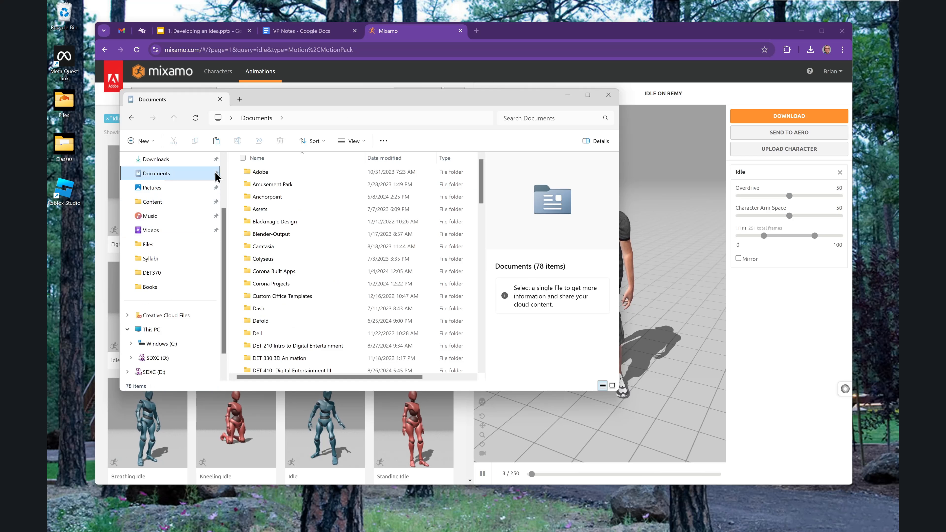
{"action": "scroll", "coordinate": [294, 272], "scroll_direction": "down", "scroll_amount": 10}
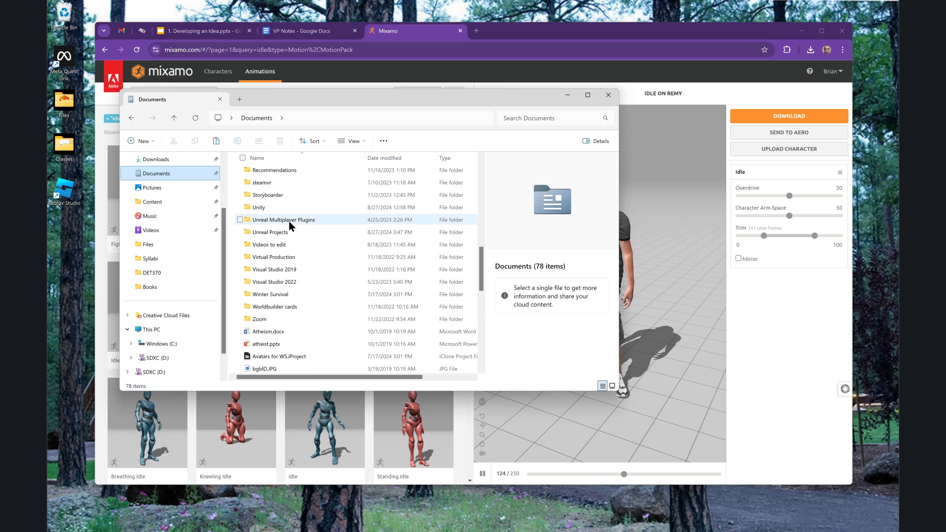
{"action": "double_click", "coordinate": [287, 232]}
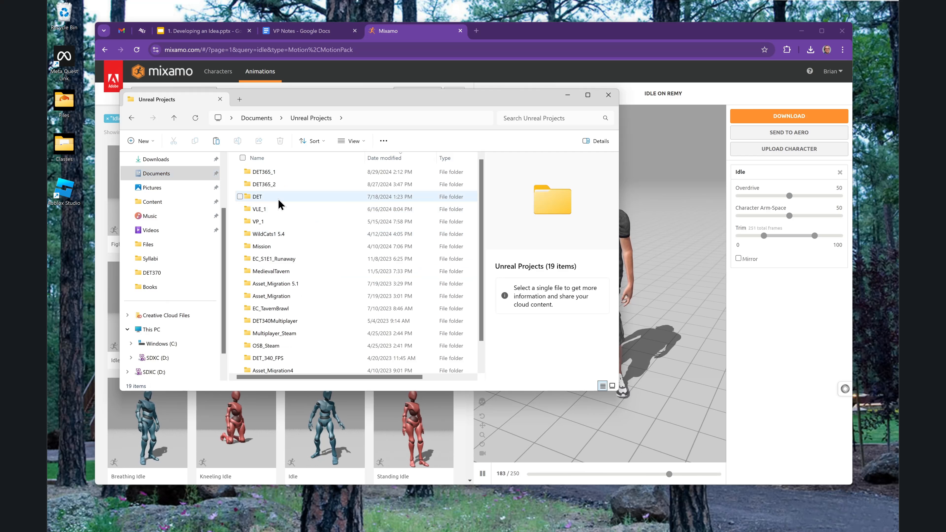
{"action": "double_click", "coordinate": [277, 176]}
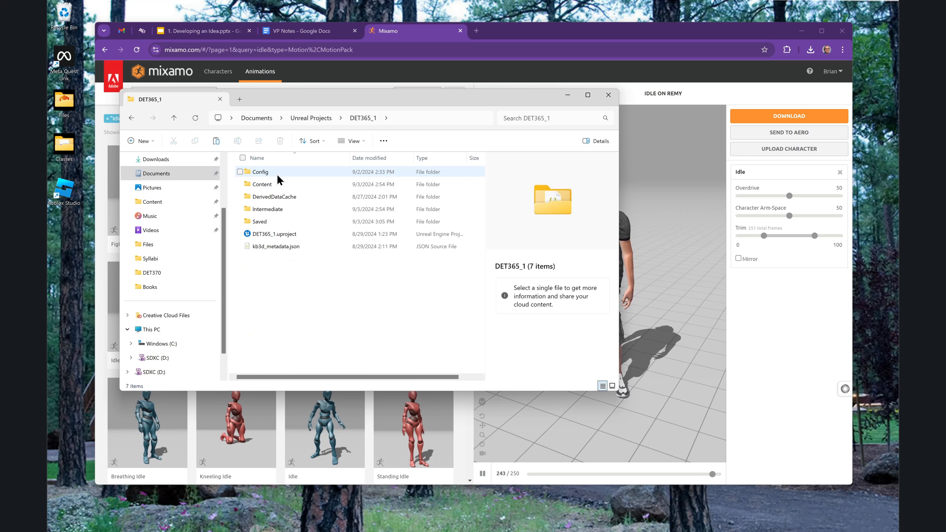
{"action": "double_click", "coordinate": [276, 185]}
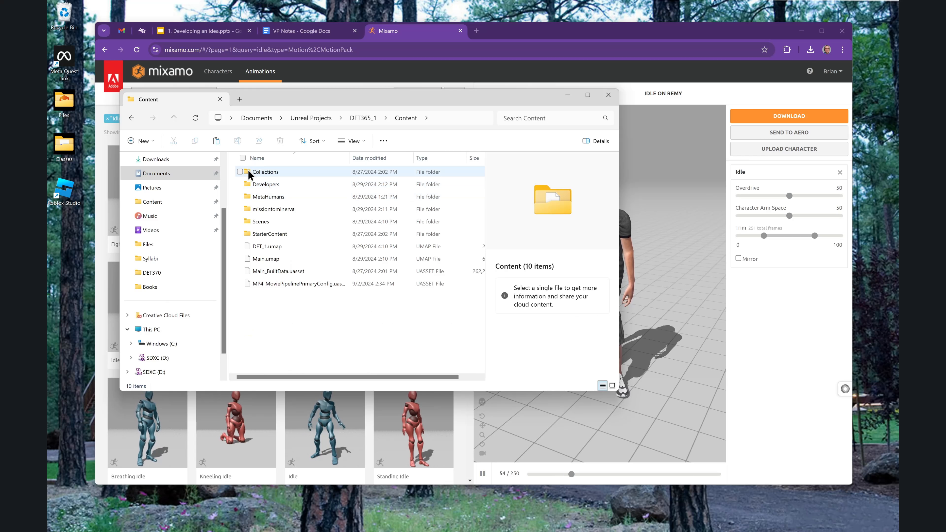
Create a folder named Mixamo_Animations in the DET365_1 project's Content folder and open it
{"action": "left_click", "coordinate": [140, 141]}
{"action": "left_click", "coordinate": [150, 161]}
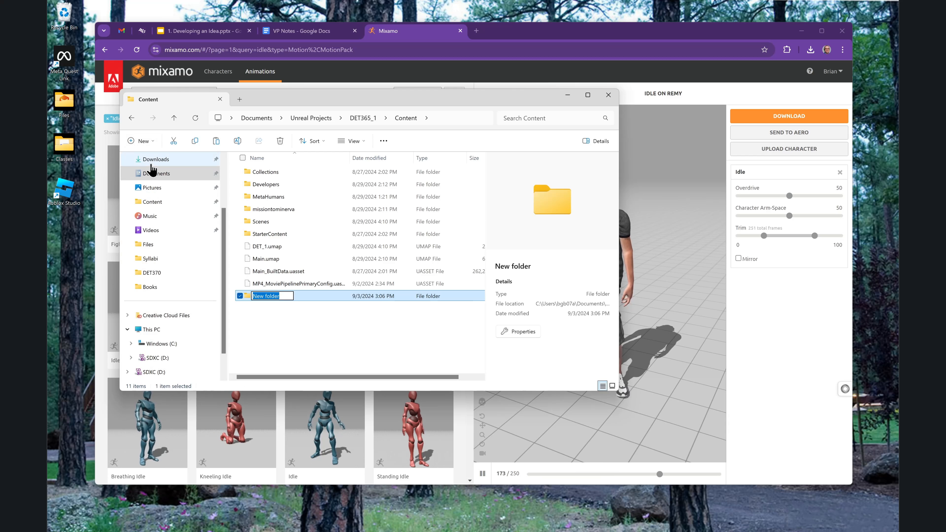
{"action": "type", "text": "Mix"}
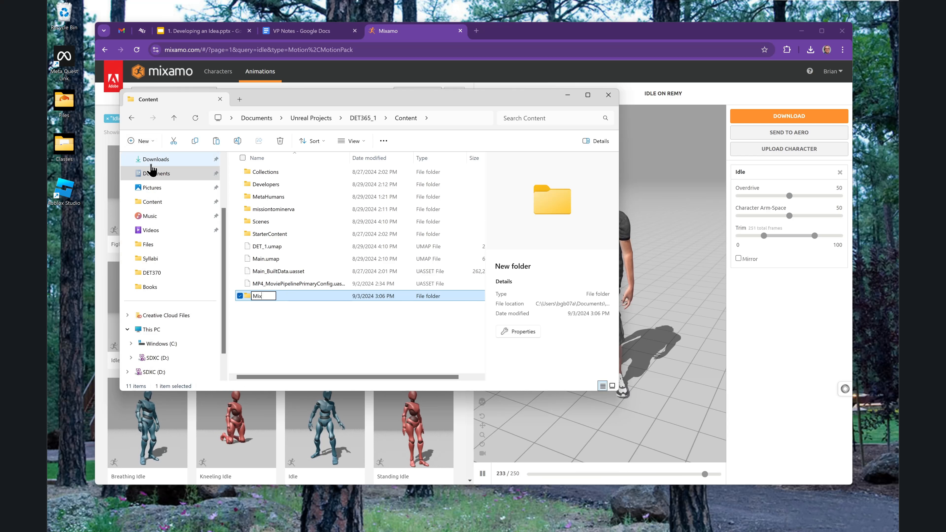
{"action": "type", "text": "amo_Animations"}
{"action": "key", "text": "Return"}
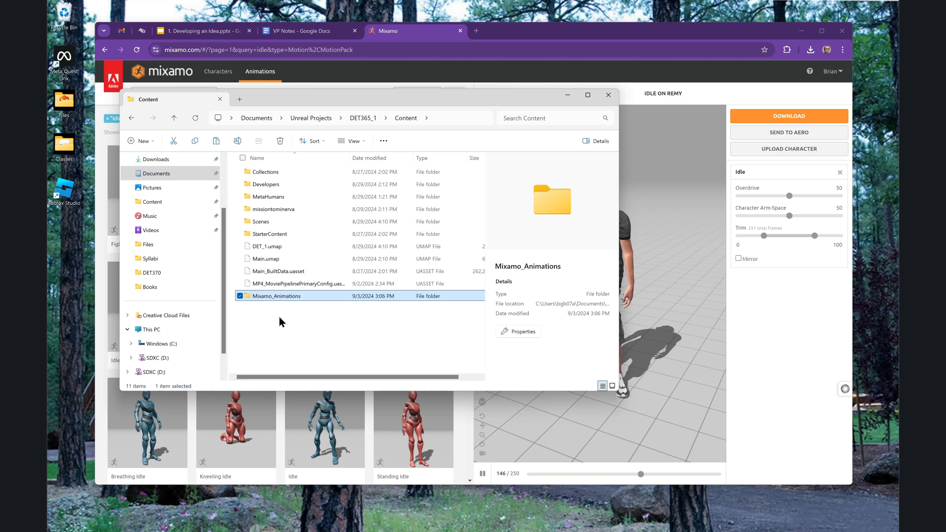
{"action": "double_click", "coordinate": [282, 297]}
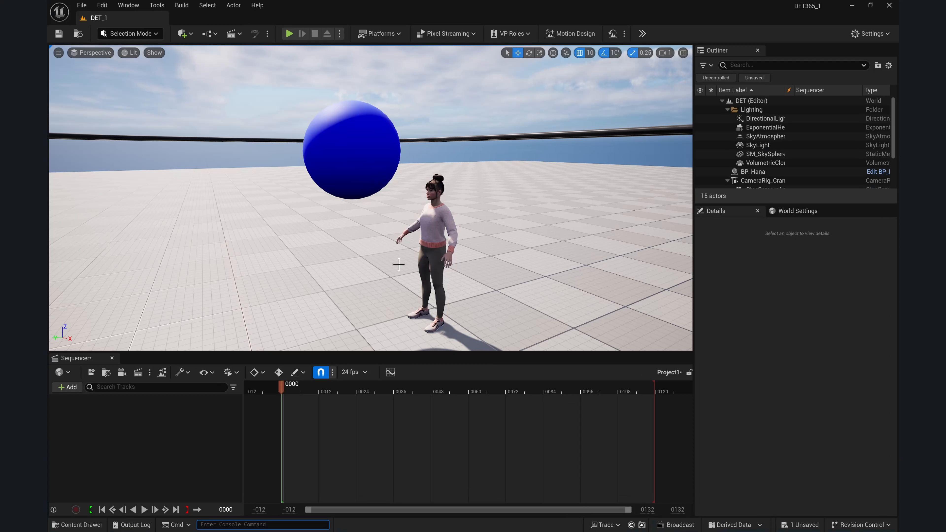
Switch to the Unreal project and open Content > Mixamo_Animations in an enlarged content drawer, with the missiontominerva folder collapsed
{"action": "left_click", "coordinate": [79, 527]}
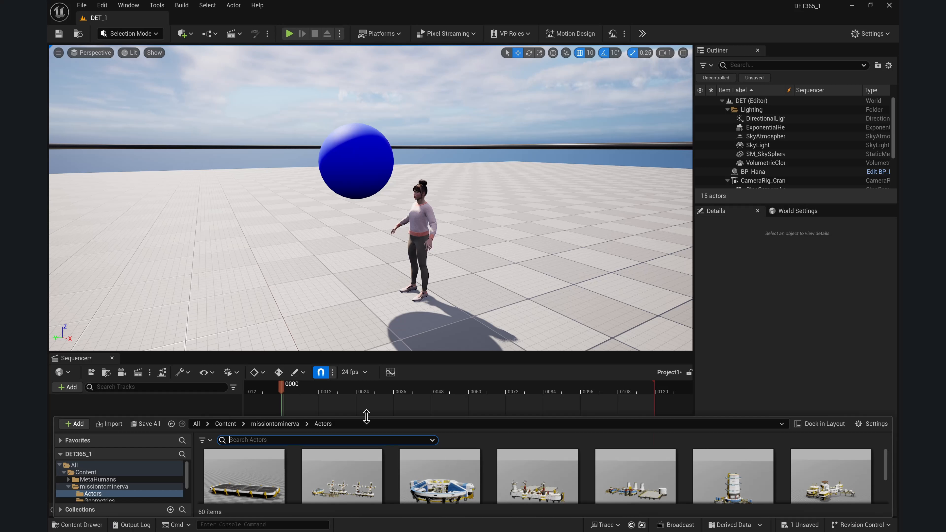
{"action": "left_click_drag", "start_coordinate": [370, 418], "coordinate": [365, 212]}
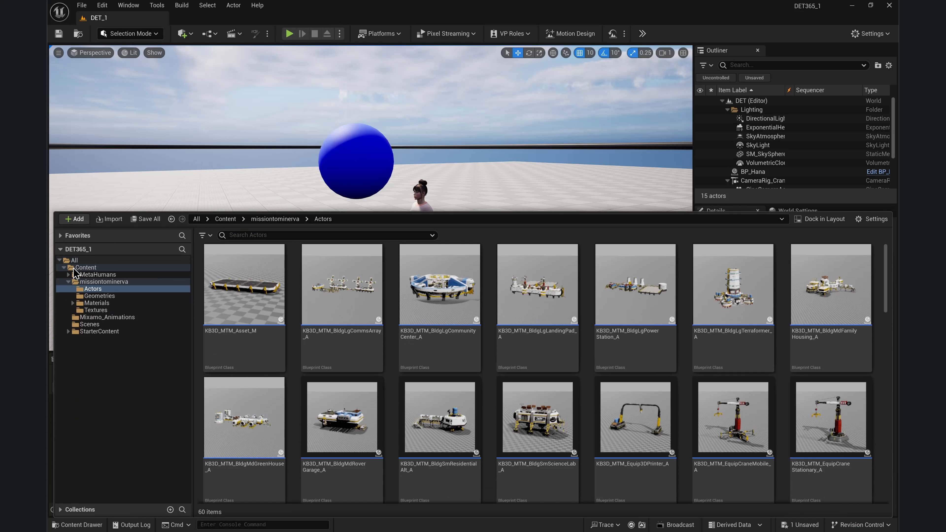
{"action": "left_click", "coordinate": [85, 268]}
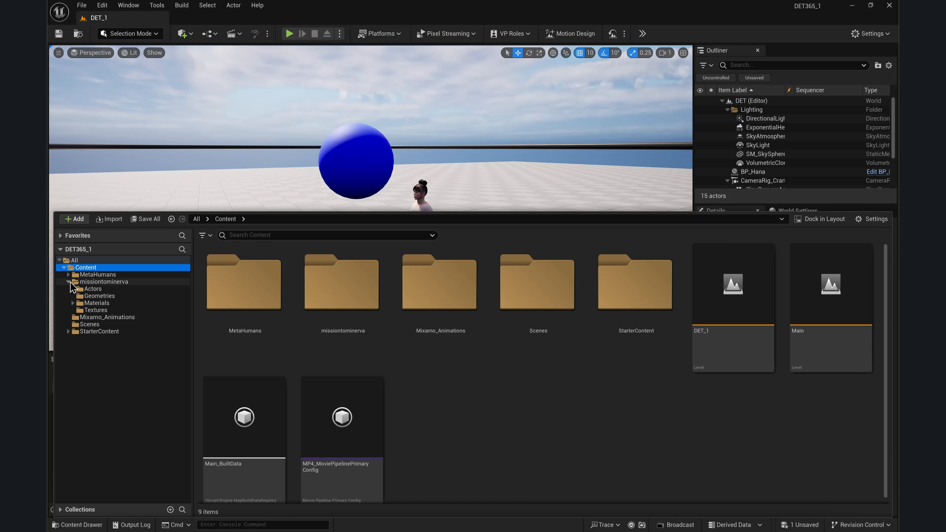
{"action": "left_click", "coordinate": [68, 281]}
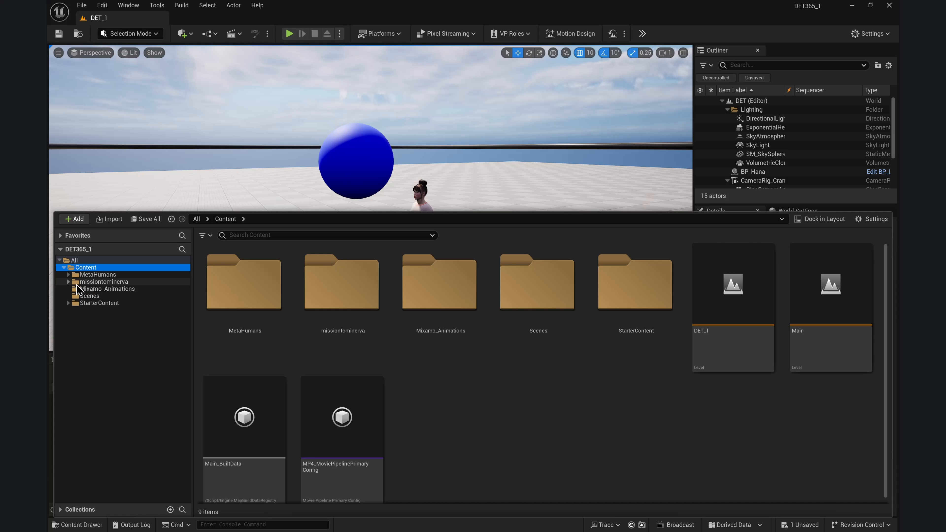
{"action": "left_click", "coordinate": [97, 289]}
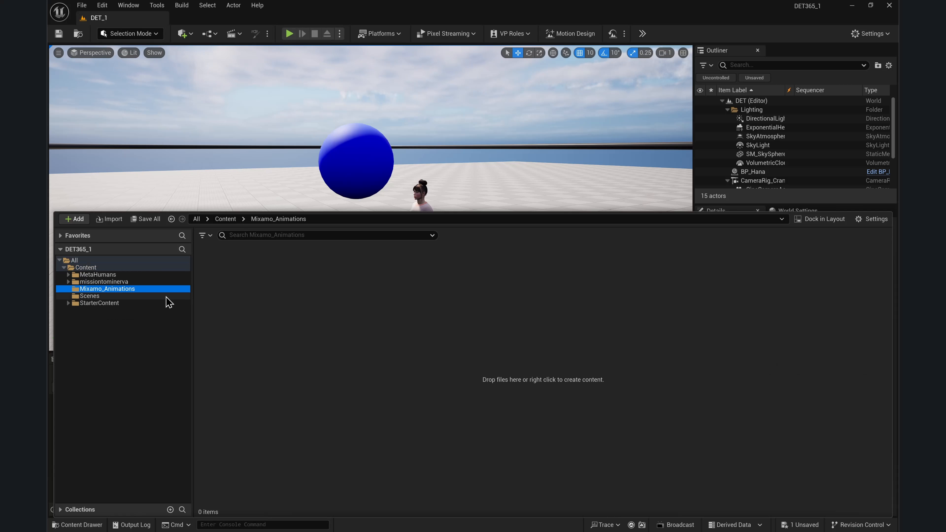
Import Idle.fbx from the Downloads folder into Mixamo_Animations and dismiss the message log
{"action": "left_click", "coordinate": [112, 224]}
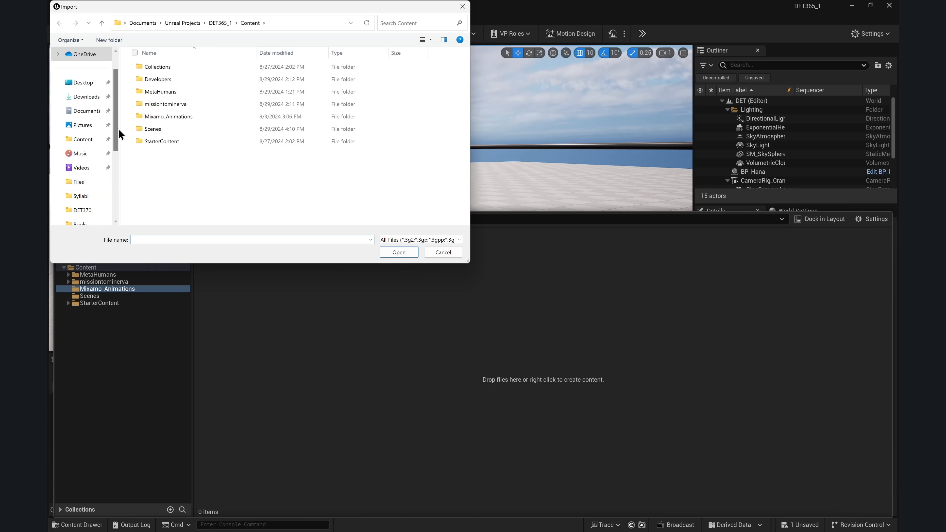
{"action": "left_click", "coordinate": [86, 97]}
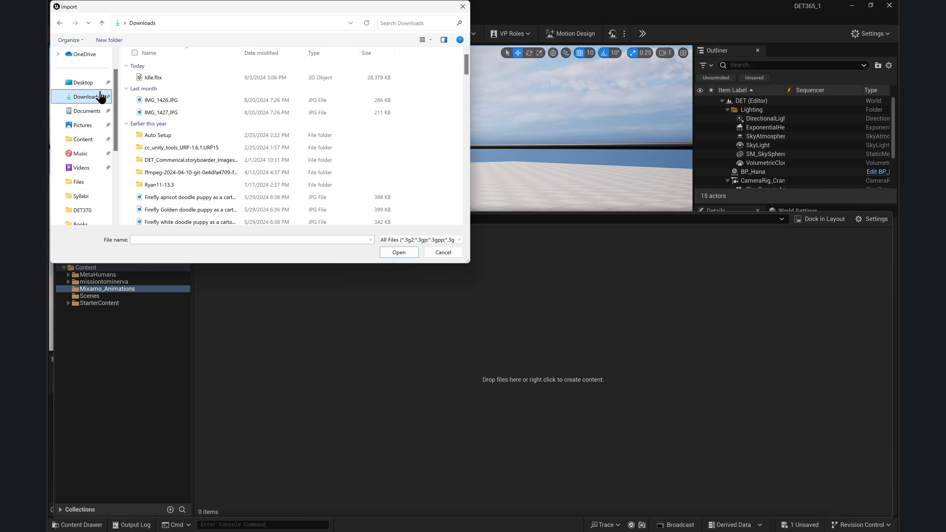
{"action": "left_click", "coordinate": [156, 79]}
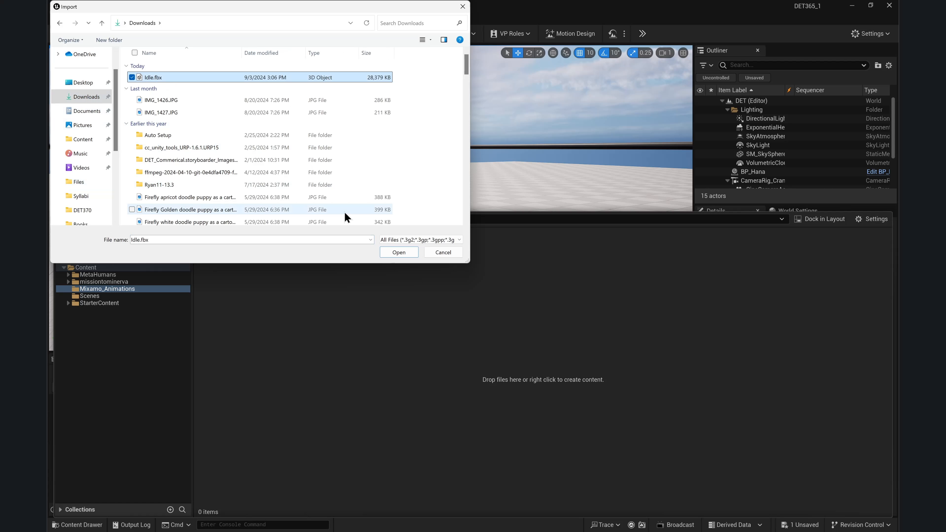
{"action": "left_click", "coordinate": [398, 252]}
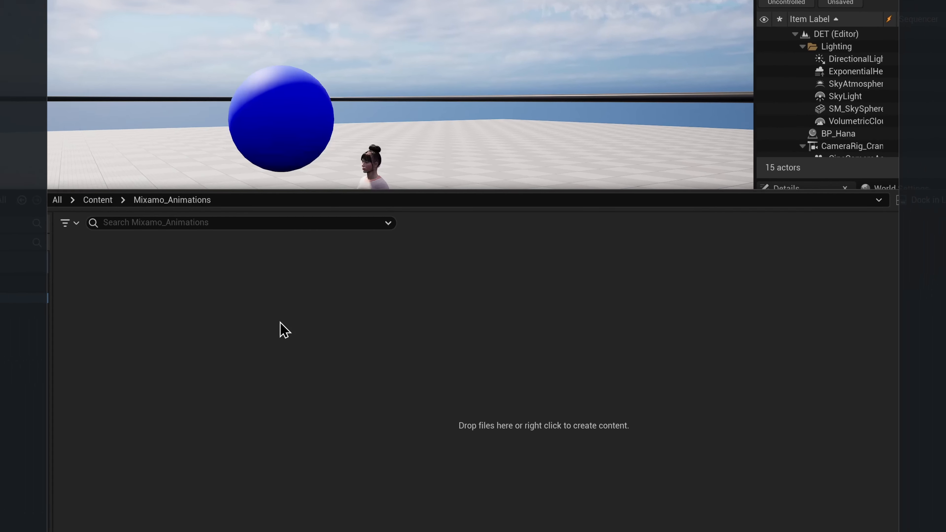
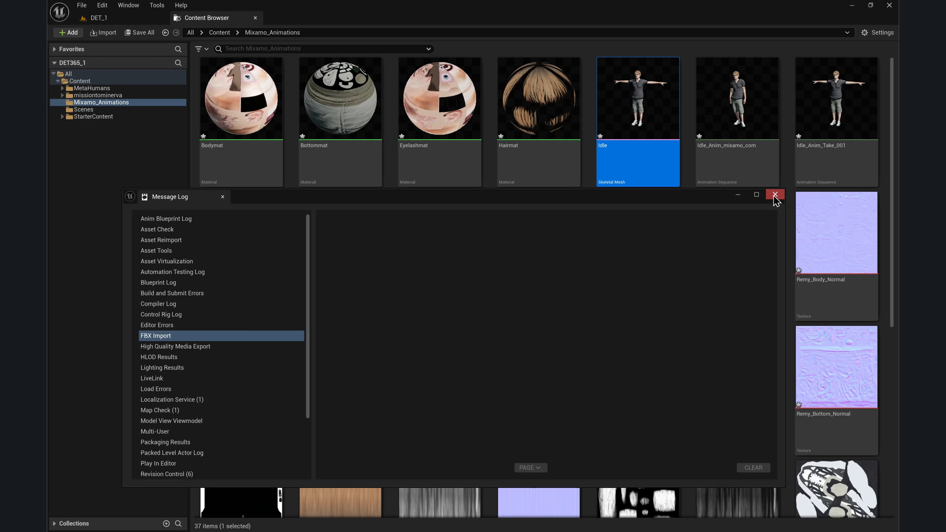
{"action": "left_click", "coordinate": [775, 194]}
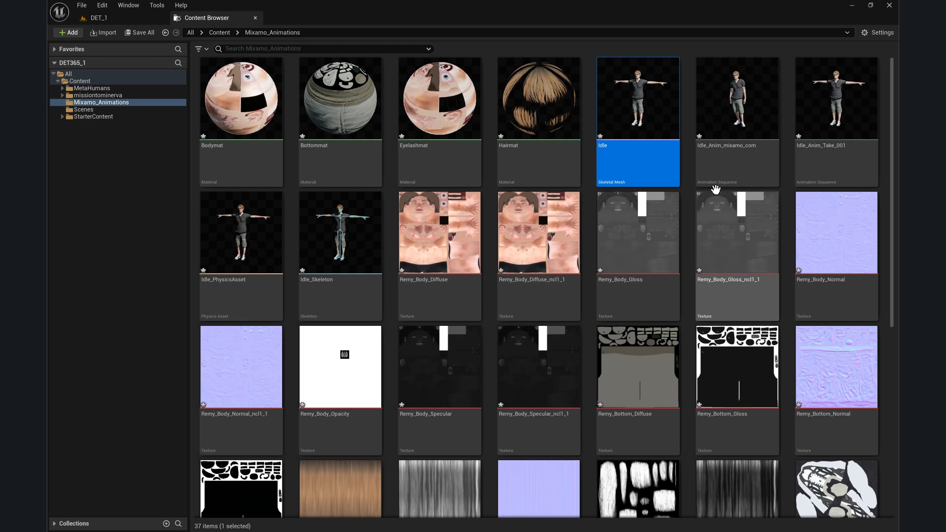
Start Retarget Animations for the Idle_Anim_mixamo_com animation sequence
{"action": "mouse_move", "coordinate": [720, 186]}
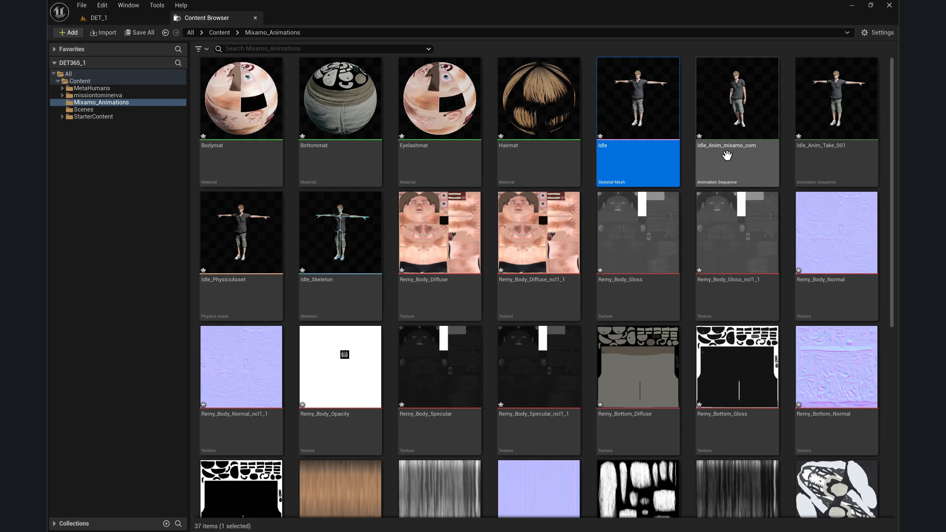
{"action": "left_click", "coordinate": [726, 168]}
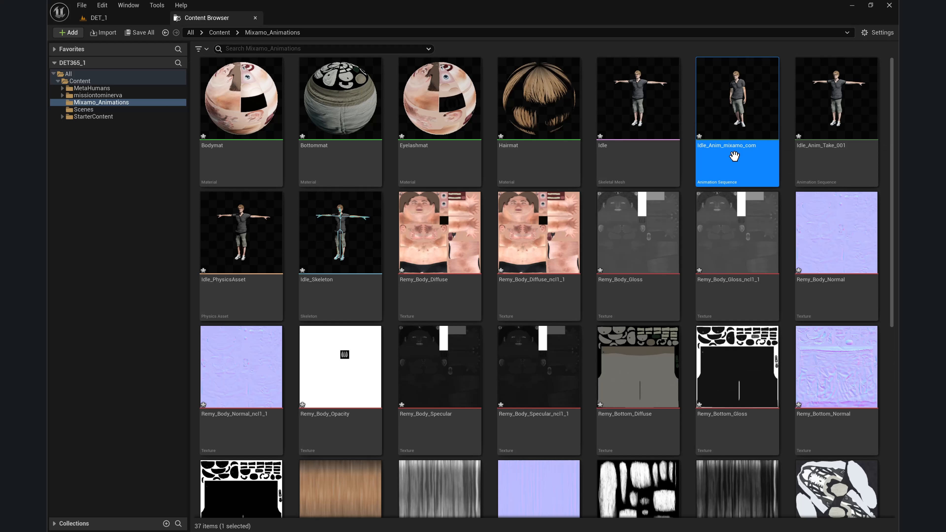
{"action": "mouse_move", "coordinate": [736, 155]}
{"action": "mouse_move", "coordinate": [808, 158]}
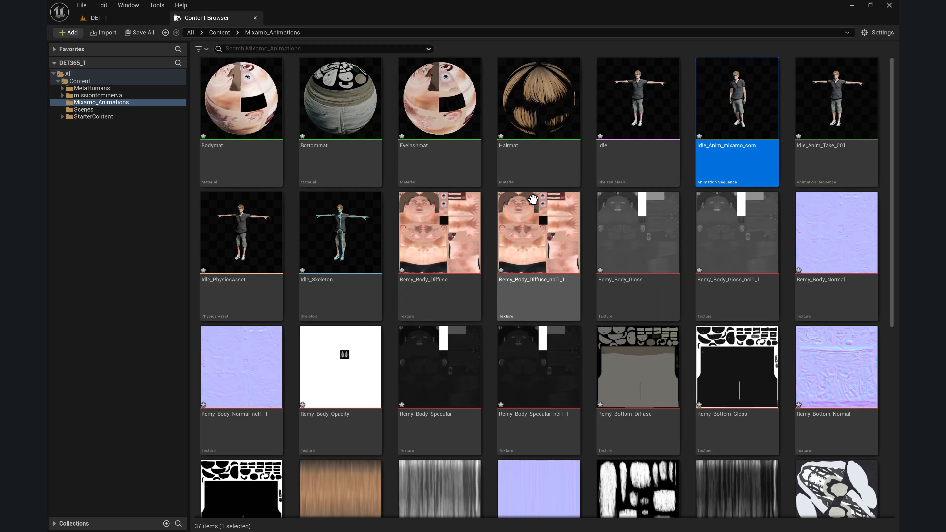
{"action": "mouse_move", "coordinate": [715, 209]}
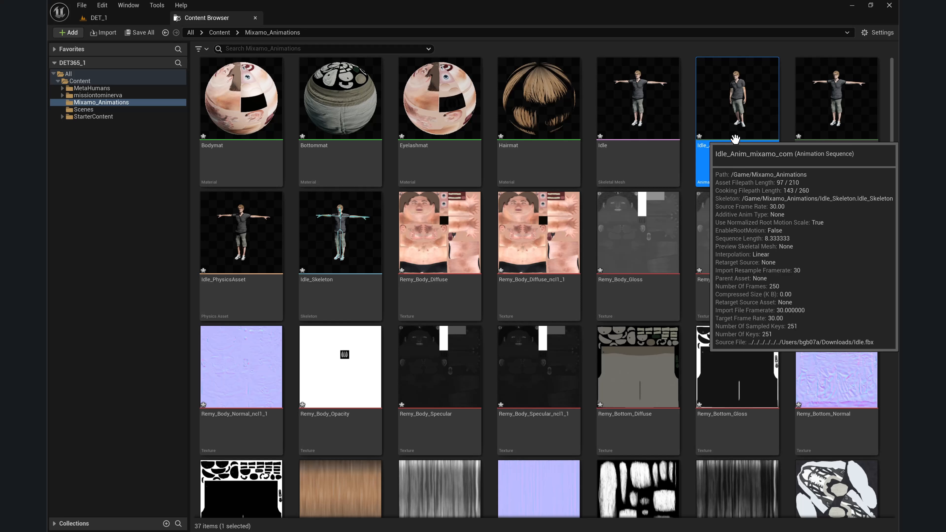
{"action": "right_click", "coordinate": [736, 140]}
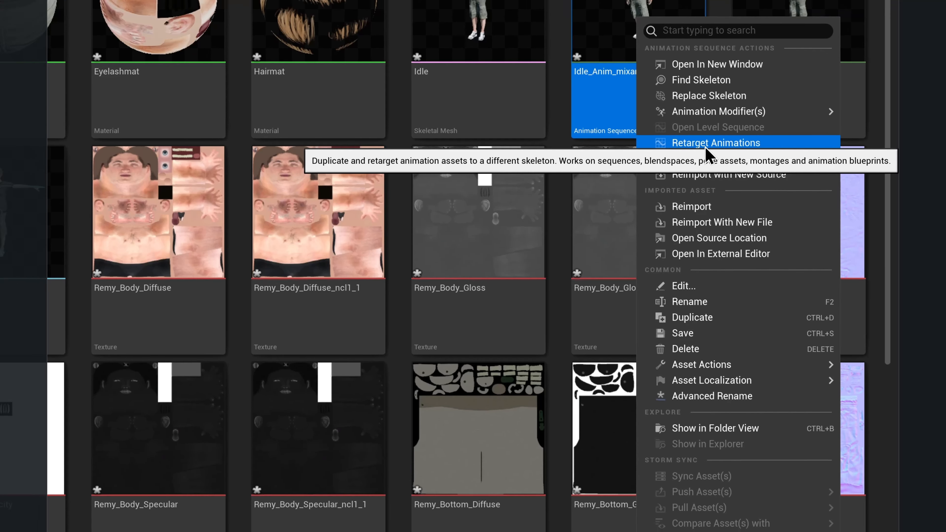
{"action": "left_click", "coordinate": [700, 141]}
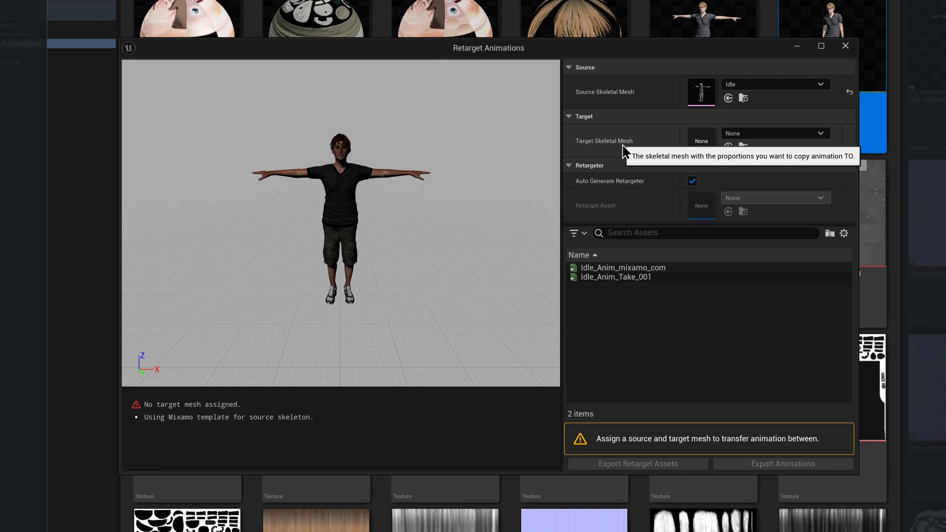
Choose f_srt_nrw_body as the target skeletal mesh, select Idle_Anim_mixamo_com as the animation to export, and check the retargeting log
{"action": "left_click", "coordinate": [821, 134]}
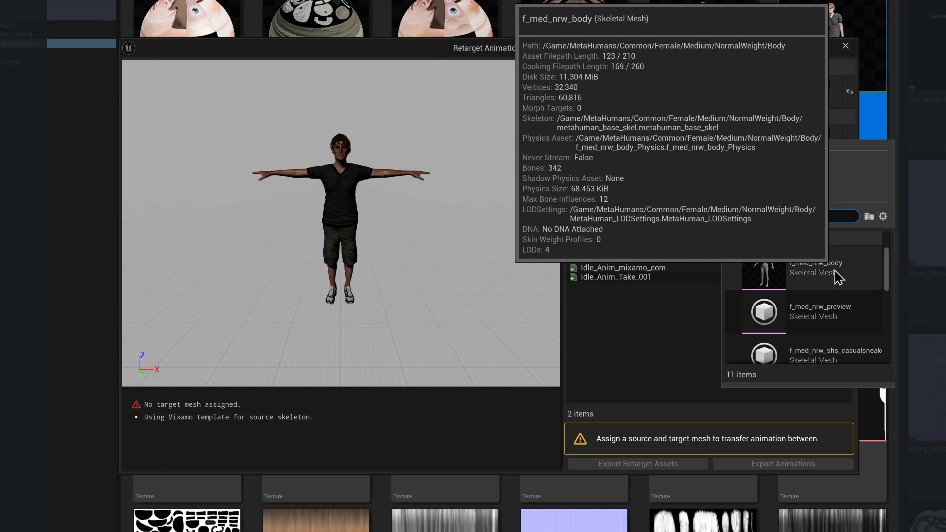
{"action": "scroll", "coordinate": [887, 289], "scroll_direction": "down", "scroll_amount": 4}
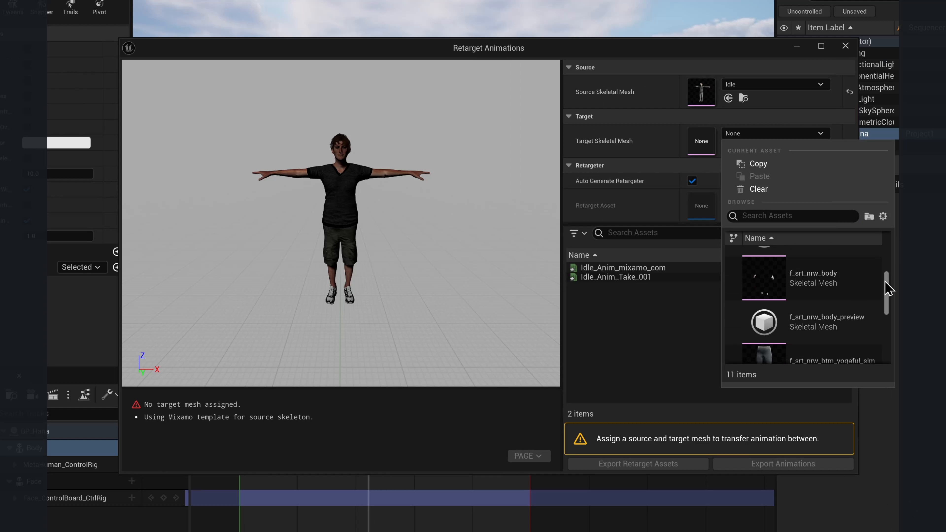
{"action": "mouse_move", "coordinate": [886, 296]}
{"action": "left_mouse_down"}
{"action": "mouse_move", "coordinate": [887, 327]}
{"action": "mouse_move", "coordinate": [887, 282]}
{"action": "left_mouse_up"}
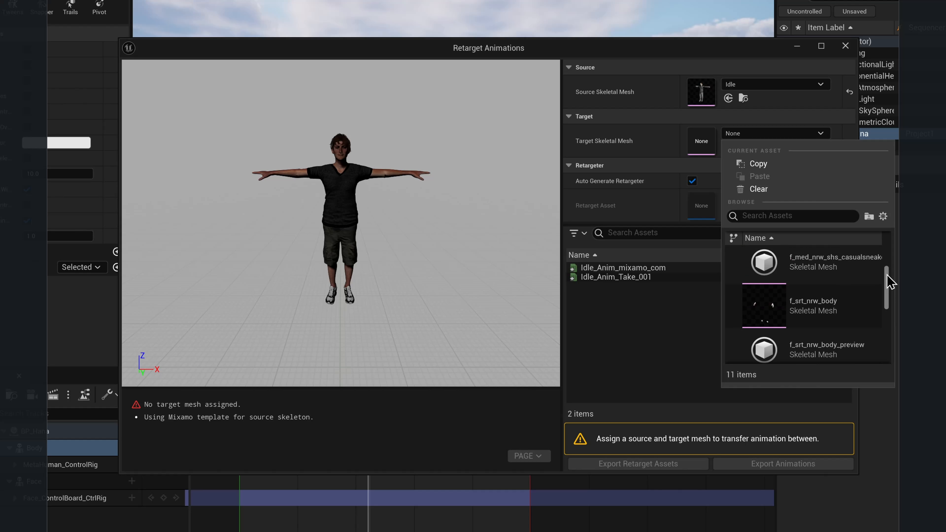
{"action": "left_click", "coordinate": [844, 306]}
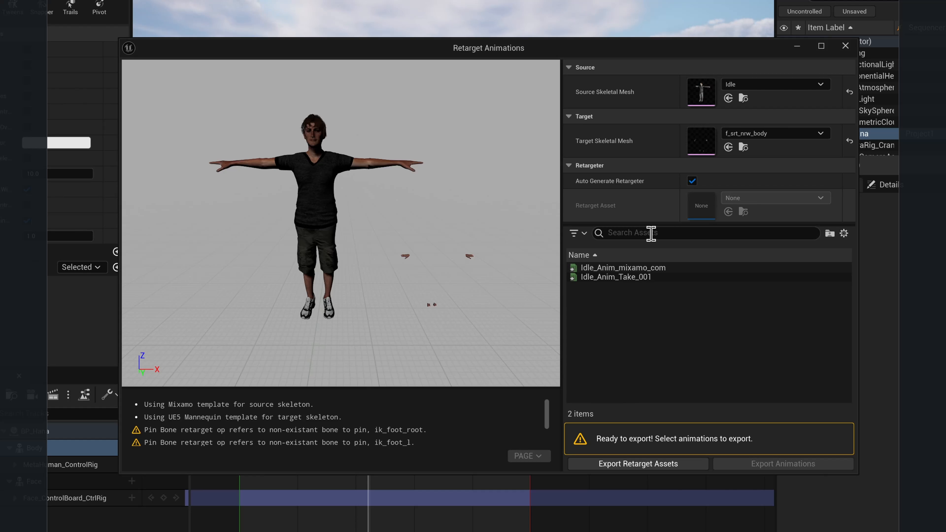
{"action": "left_click", "coordinate": [633, 277]}
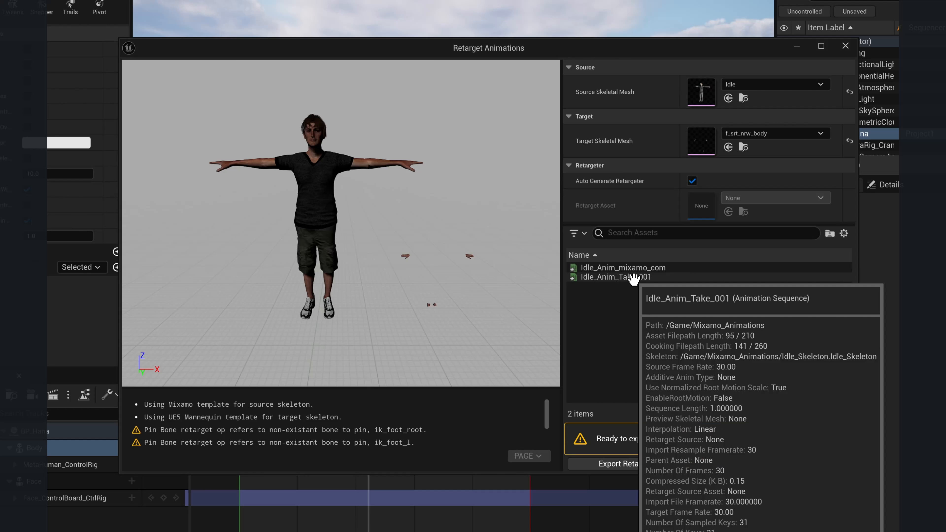
{"action": "left_click", "coordinate": [633, 269]}
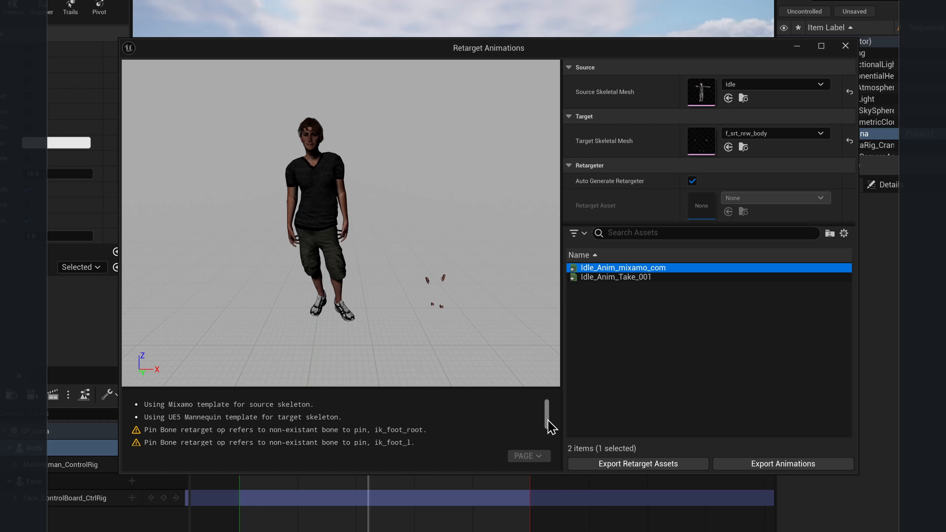
{"action": "left_click_drag", "start_coordinate": [547, 423], "coordinate": [551, 444]}
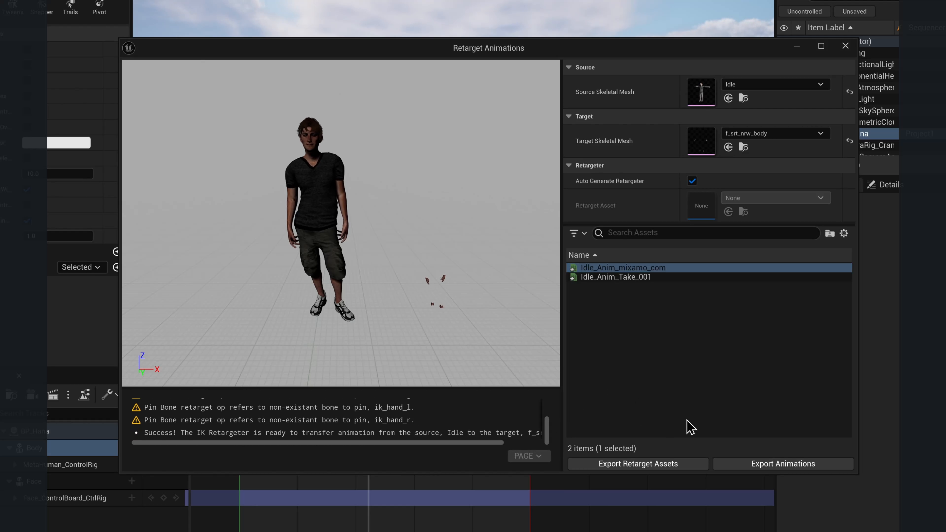
Export the retargeted animation to MetaHumans > Retarget_Animations with the prefix Retarget_ and referenced assets included, and return to the DET_1 level
{"action": "left_click", "coordinate": [777, 466]}
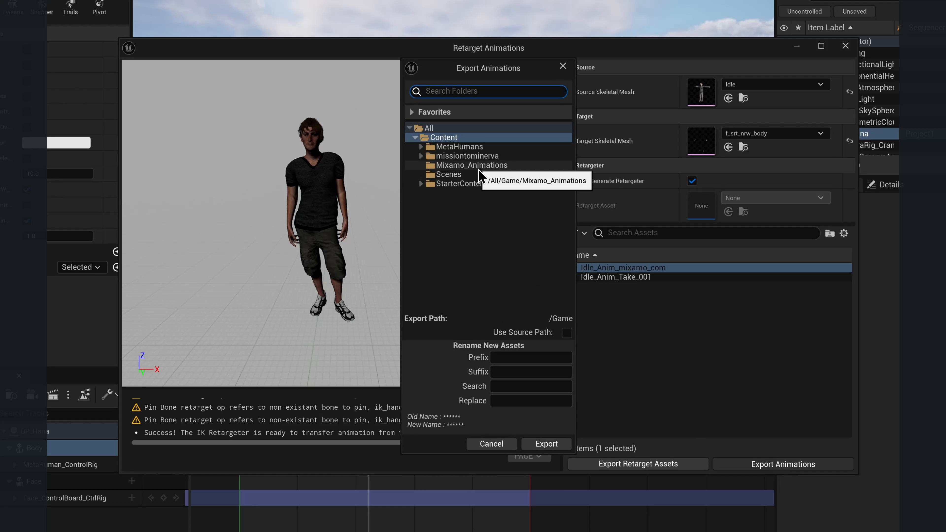
{"action": "double_click", "coordinate": [465, 147]}
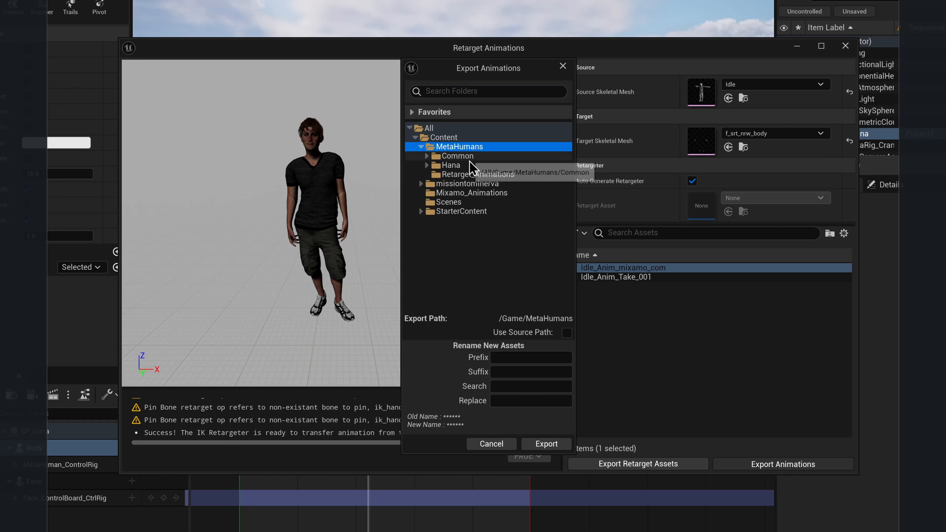
{"action": "left_click", "coordinate": [473, 174]}
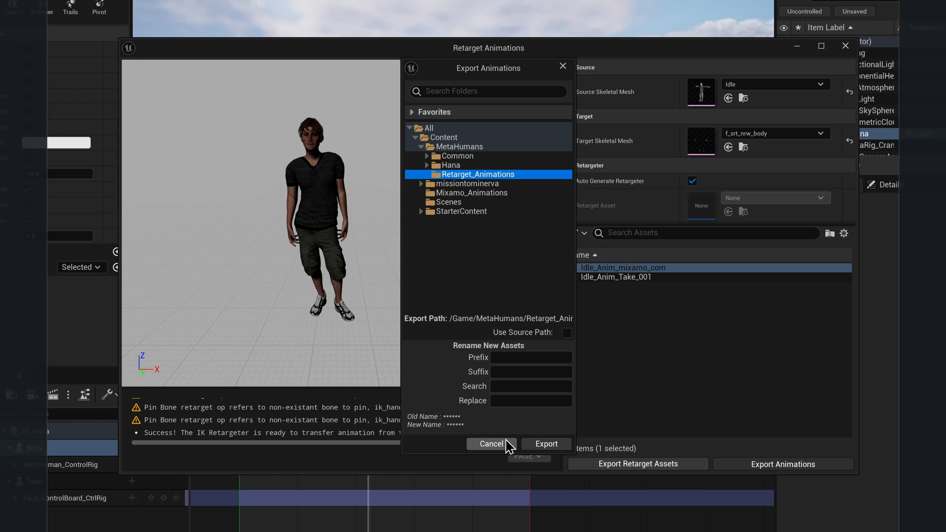
{"action": "left_click", "coordinate": [514, 358]}
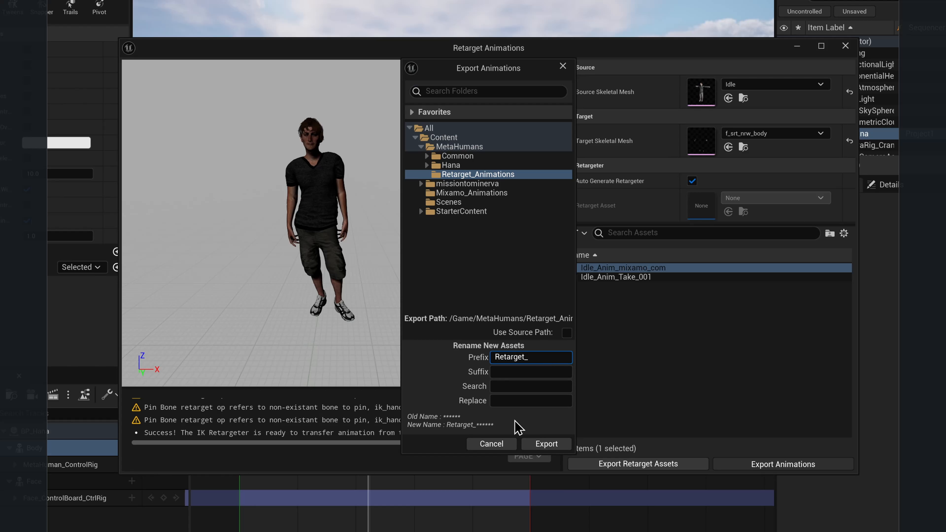
{"action": "left_click", "coordinate": [547, 444]}
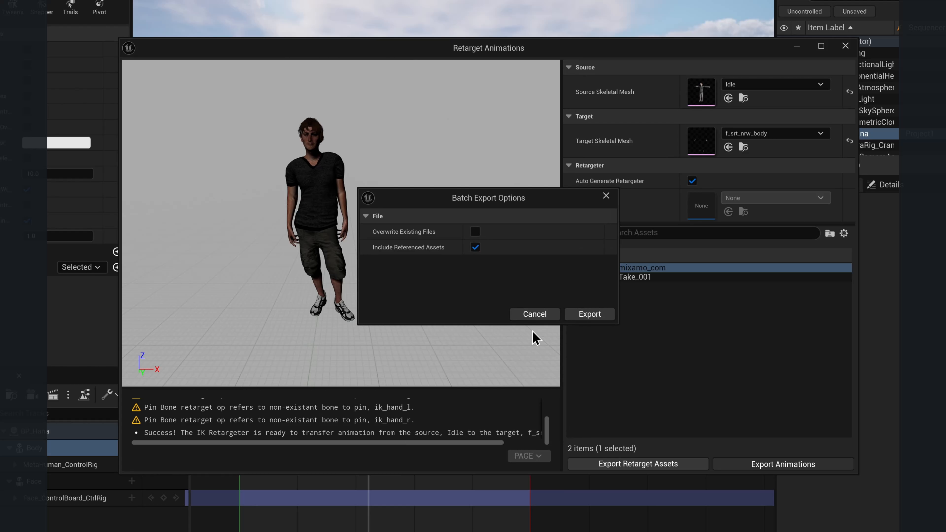
{"action": "left_click", "coordinate": [576, 316]}
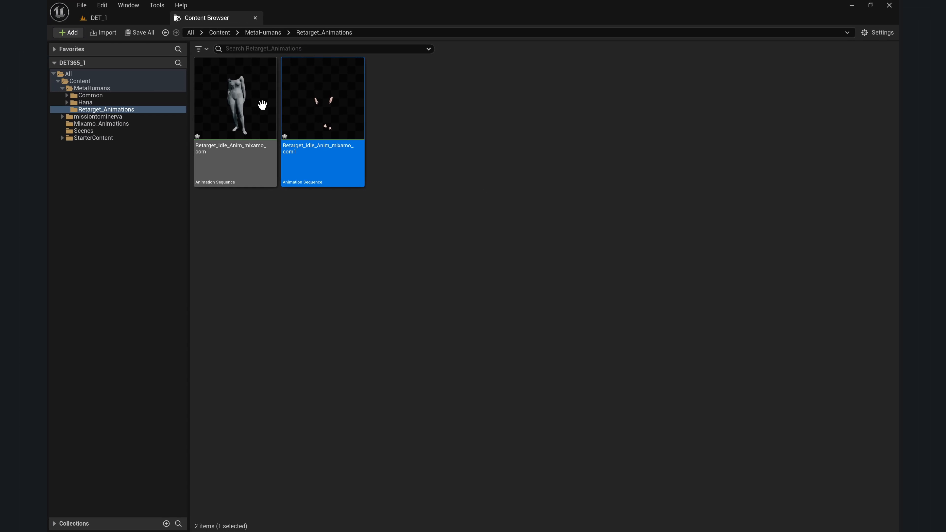
{"action": "left_click", "coordinate": [98, 18]}
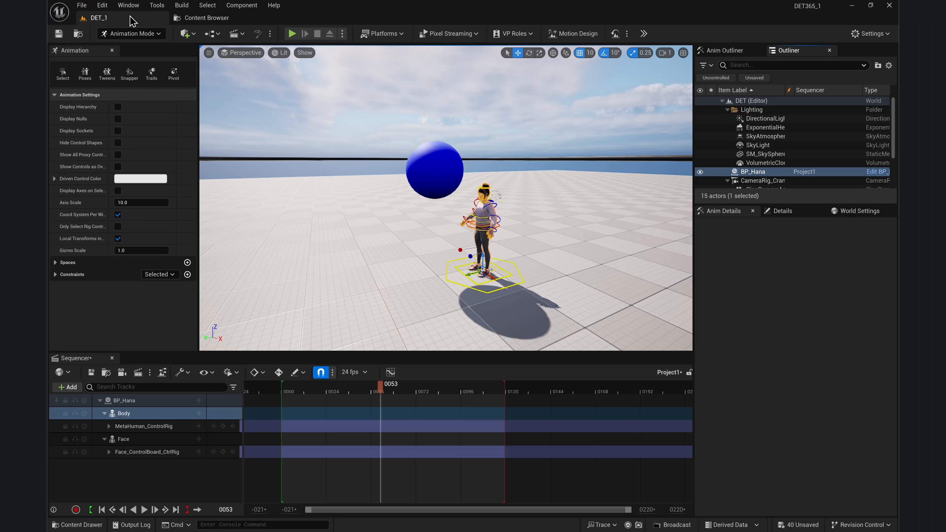
Add the retargeted animation Retarget_Idle_Anim_mixamo_com1 as an animation track on BP_Hana's Body in the sequence
{"action": "left_click", "coordinate": [139, 413]}
{"action": "left_click", "coordinate": [201, 413]}
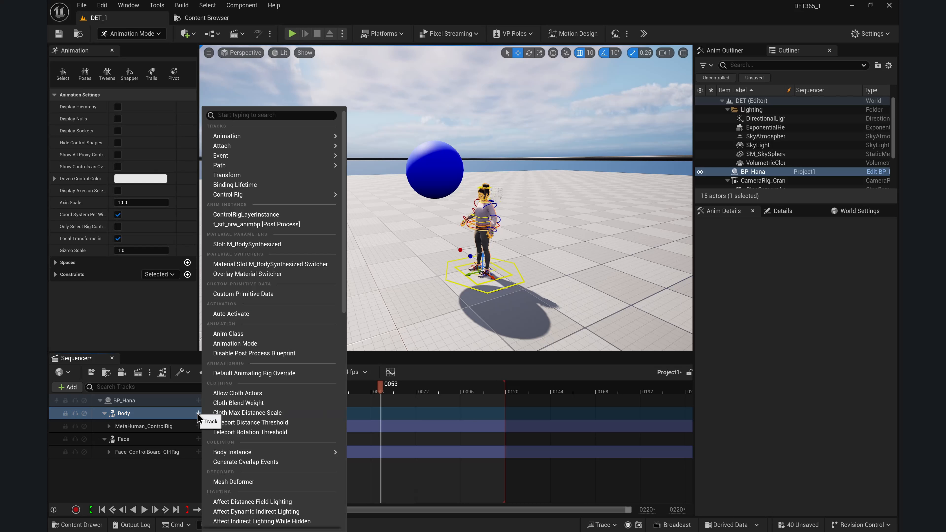
{"action": "mouse_move", "coordinate": [251, 155]}
{"action": "mouse_move", "coordinate": [261, 136]}
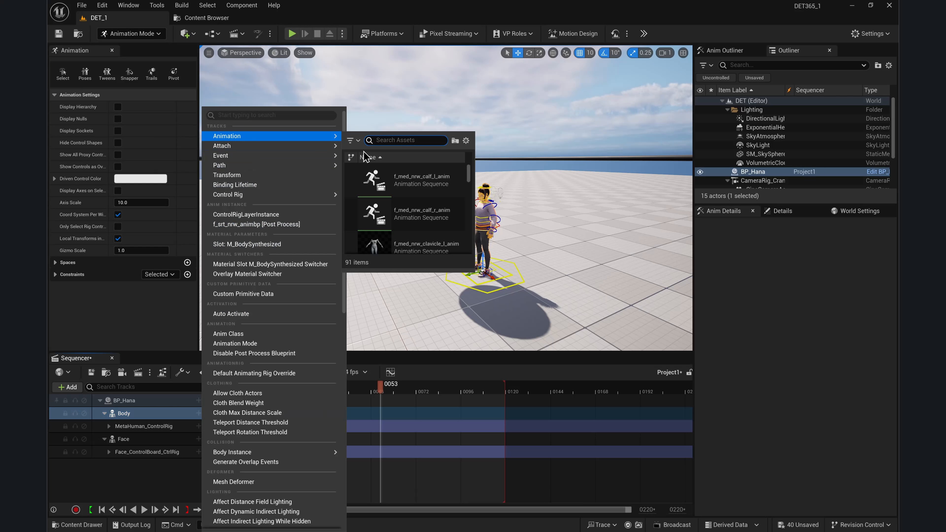
{"action": "type", "text": "retarget"}
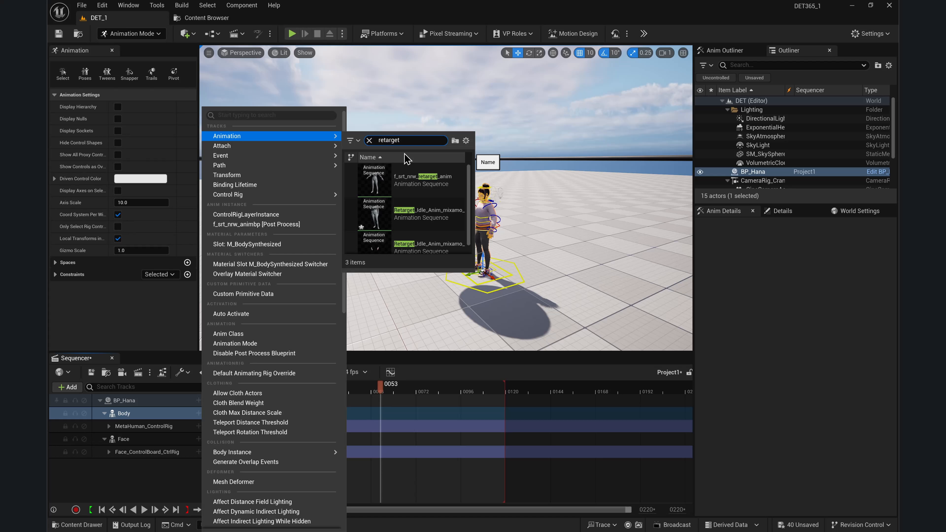
{"action": "scroll", "coordinate": [471, 202], "scroll_direction": "down", "scroll_amount": 1}
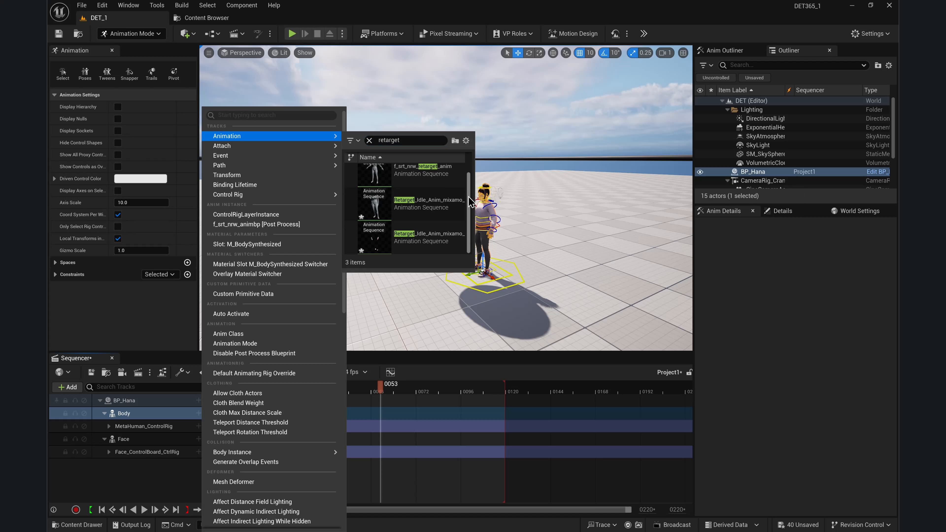
{"action": "left_click", "coordinate": [429, 233]}
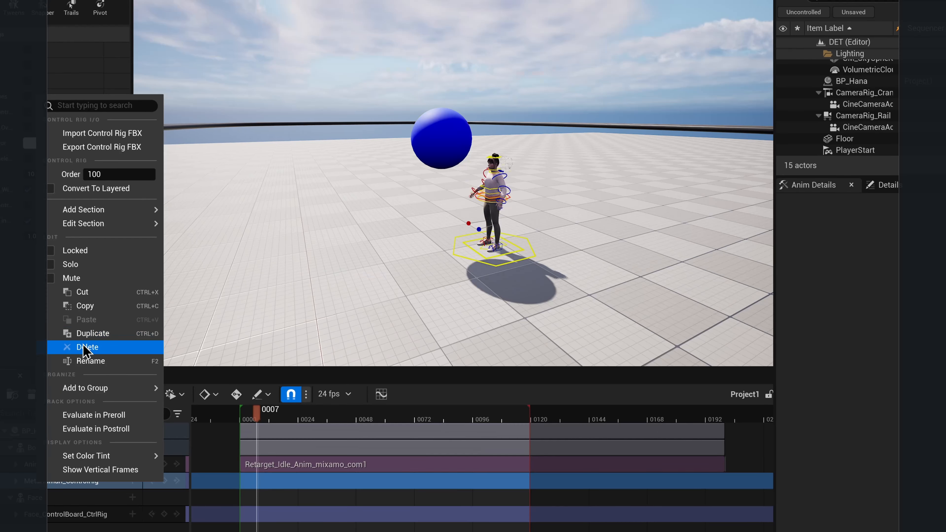
Delete the MetaHuman_ControlRig track under Body and scrub the timeline to preview the idle animation
{"action": "left_click", "coordinate": [85, 348]}
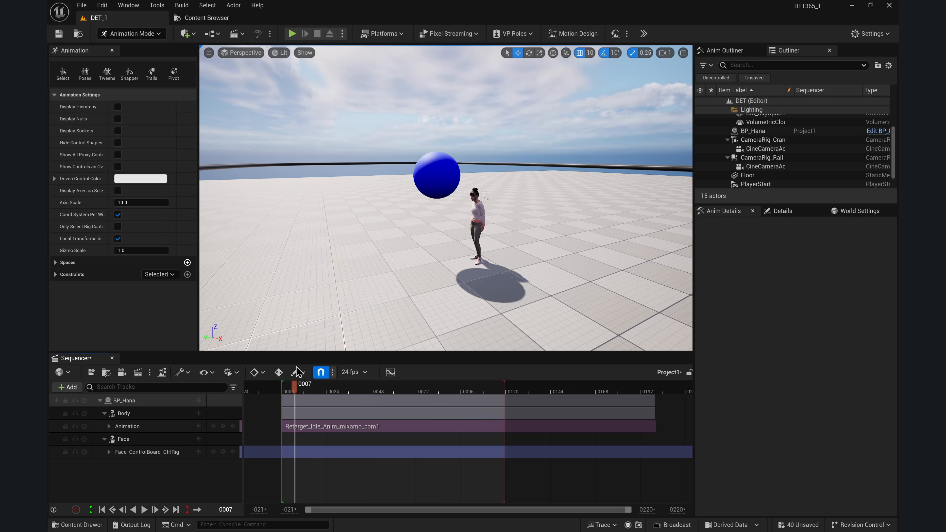
{"action": "left_click_drag", "start_coordinate": [297, 391], "coordinate": [421, 424]}
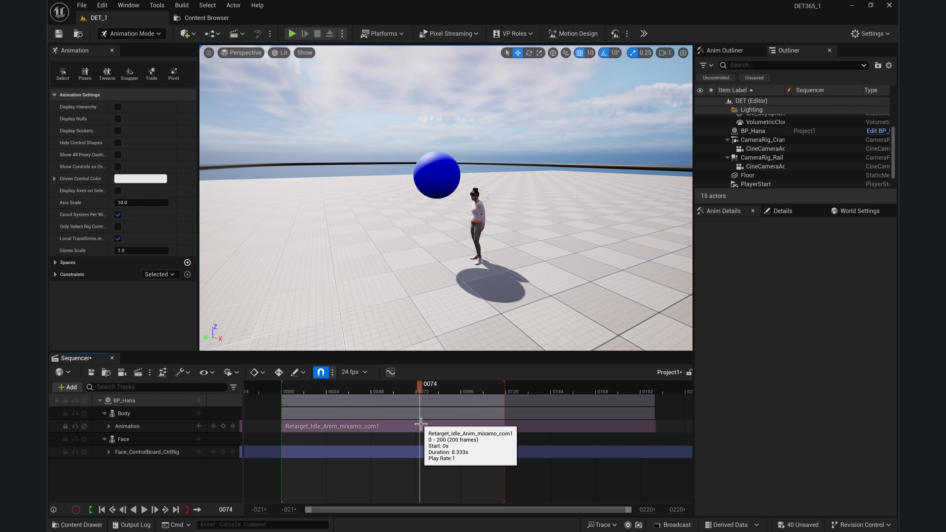
{"action": "left_click_drag", "start_coordinate": [413, 391], "coordinate": [285, 390]}
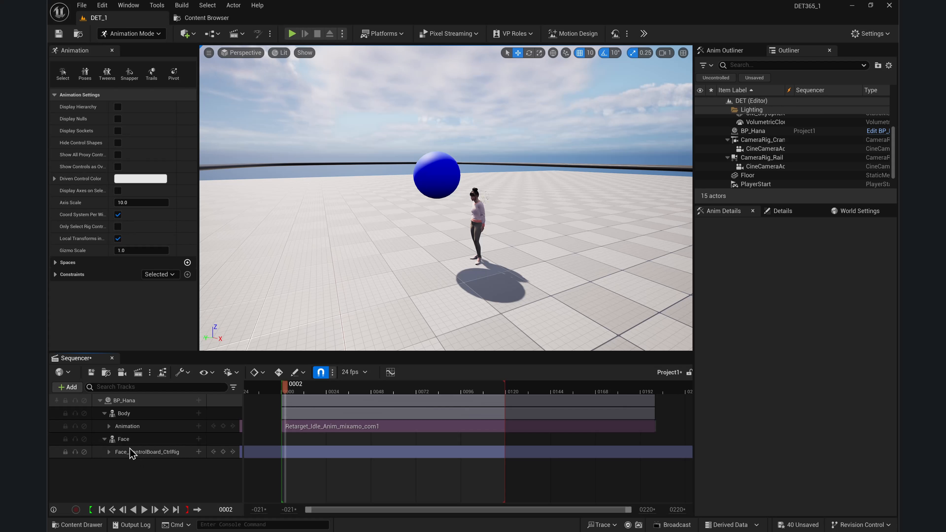
Delete the Face_ControlBoard_CtrlRig track under Face, and play the sequence through before returning the playhead to frame 1
{"action": "left_click", "coordinate": [137, 455]}
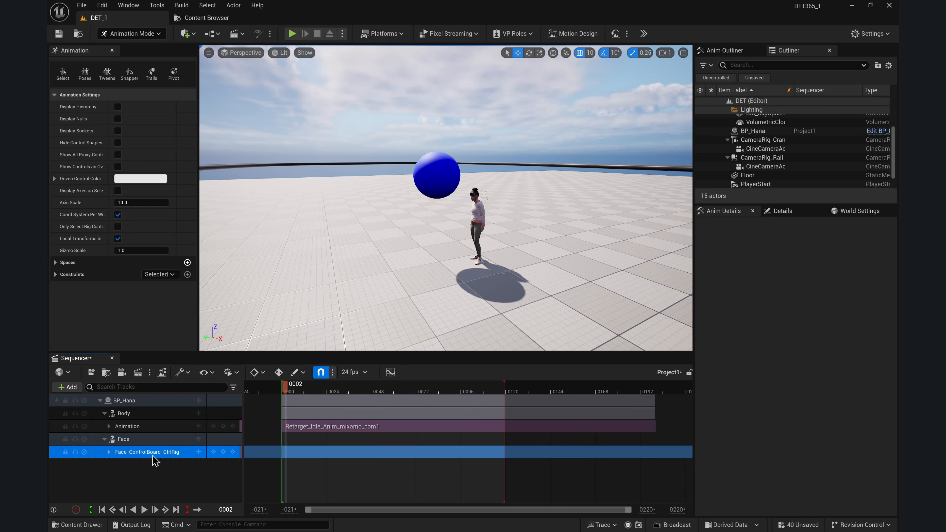
{"action": "right_click", "coordinate": [155, 461]}
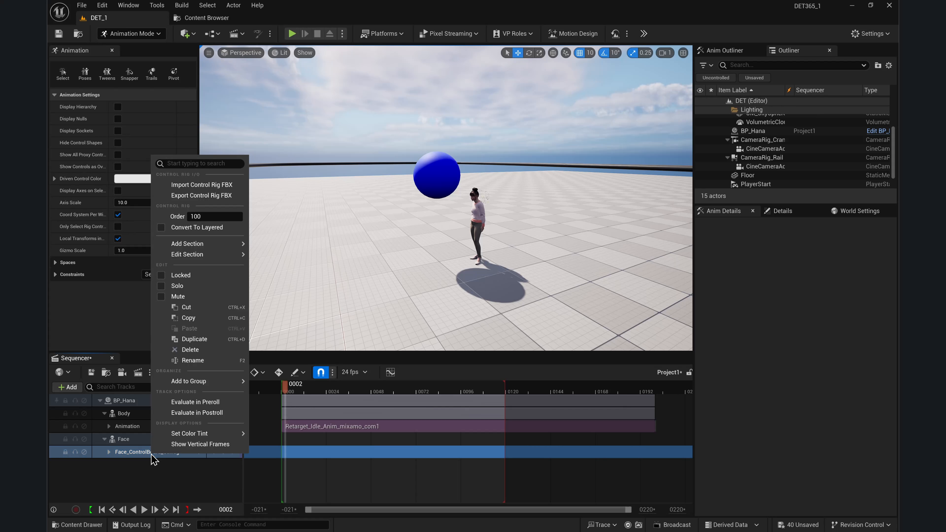
{"action": "left_click", "coordinate": [195, 353]}
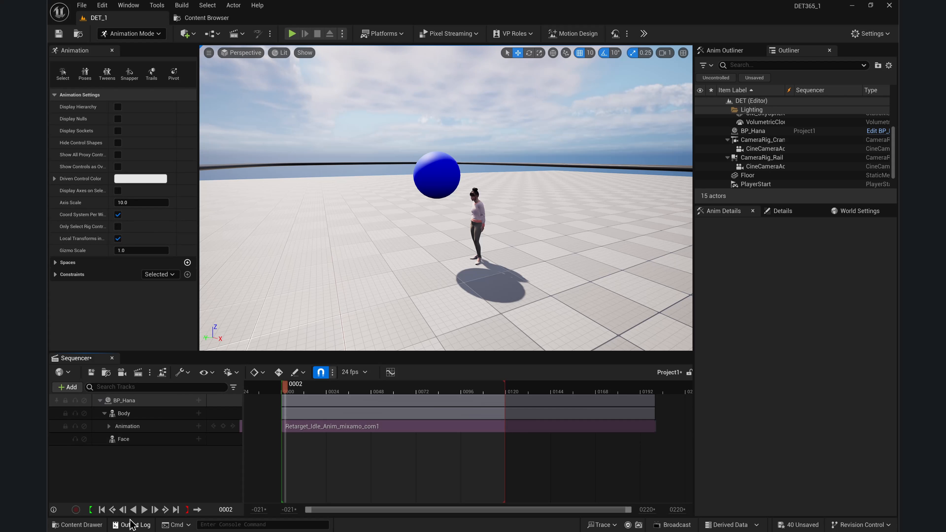
{"action": "left_click", "coordinate": [142, 513]}
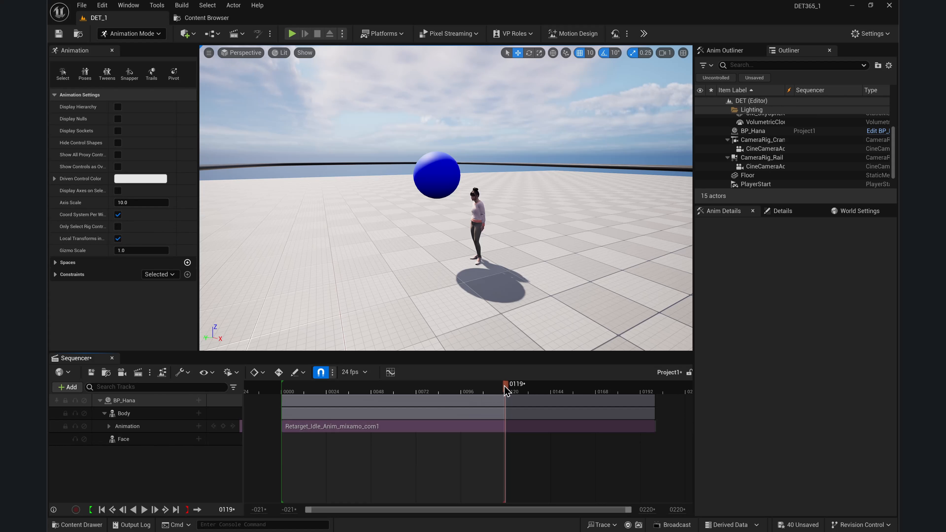
{"action": "left_click_drag", "start_coordinate": [506, 390], "coordinate": [286, 400]}
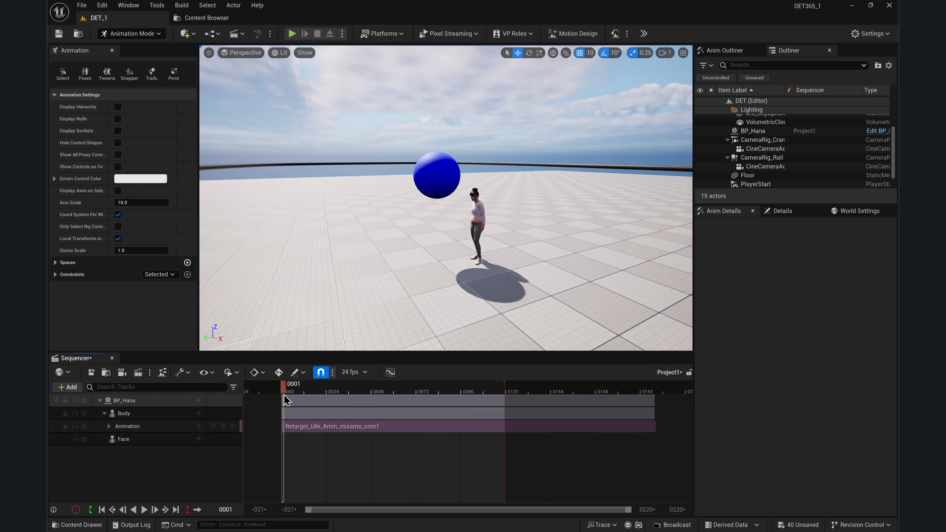
Delete the Sphere actor from the level and accept breaking its references
{"action": "scroll", "coordinate": [726, 145], "scroll_direction": "down", "scroll_amount": 1}
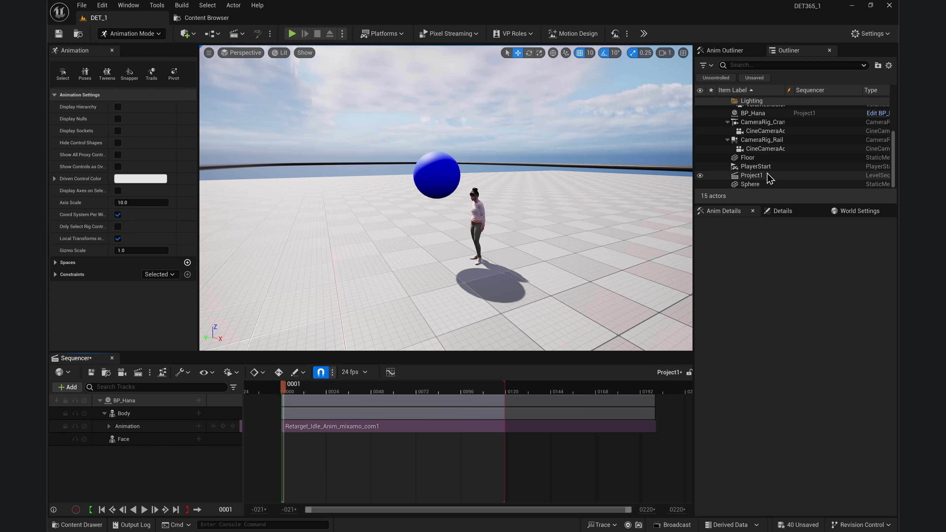
{"action": "left_click", "coordinate": [767, 185]}
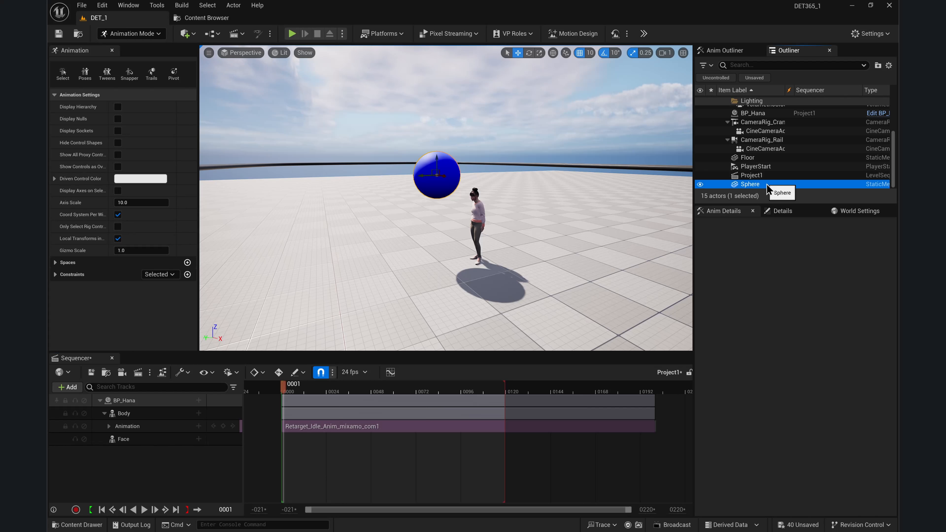
{"action": "right_click", "coordinate": [767, 188]}
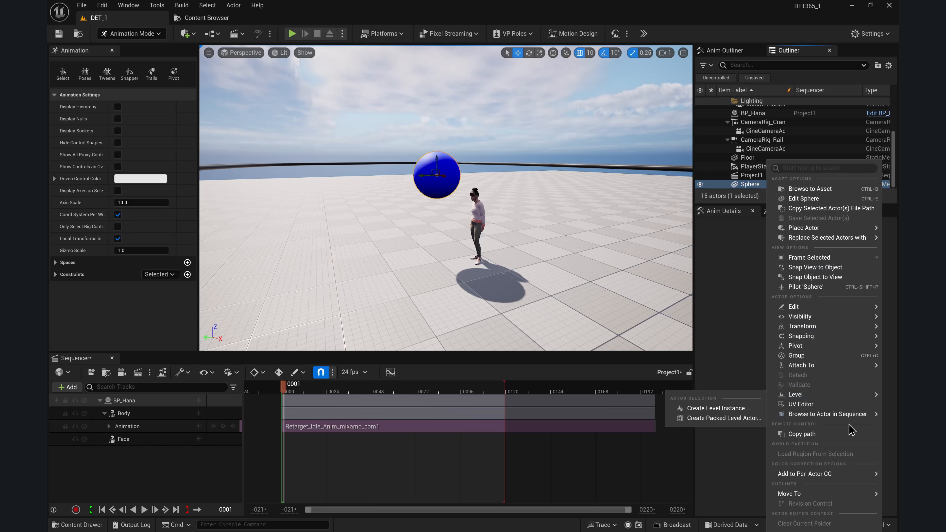
{"action": "mouse_move", "coordinate": [815, 395]}
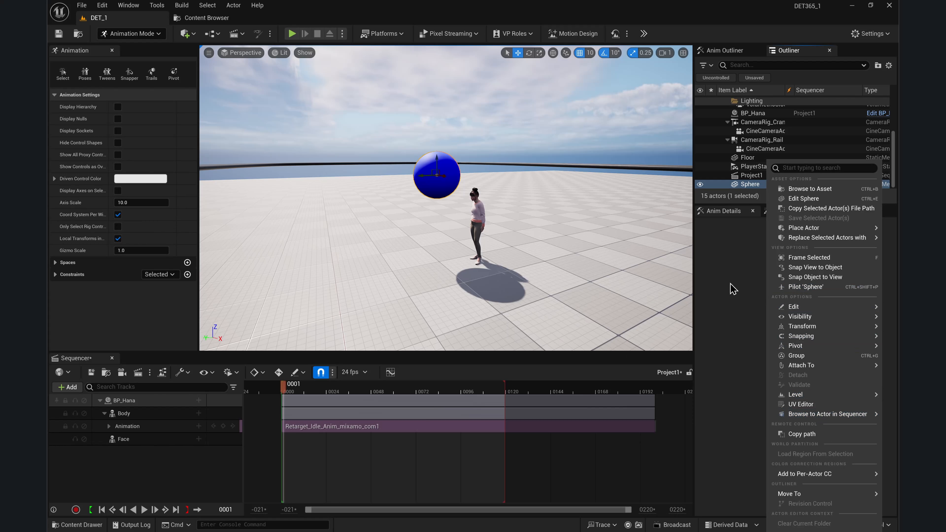
{"action": "left_click", "coordinate": [750, 187]}
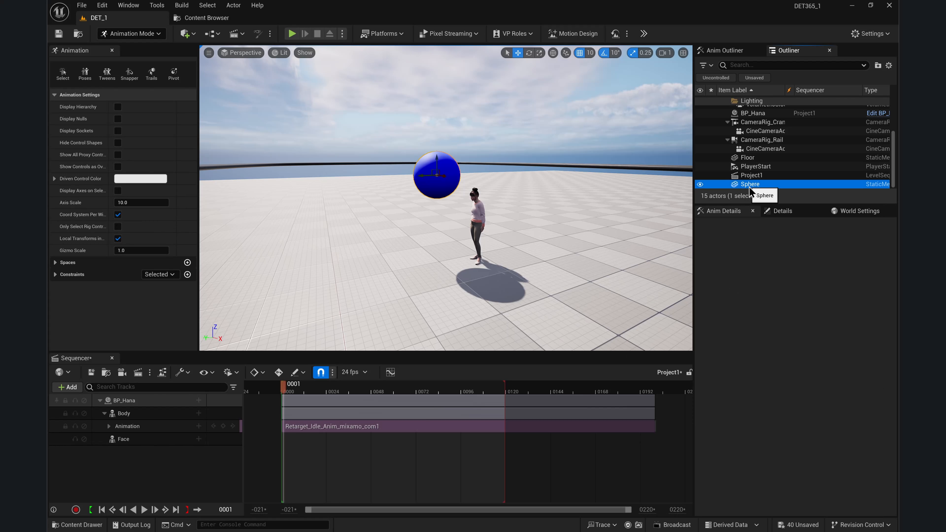
{"action": "key", "text": "Delete"}
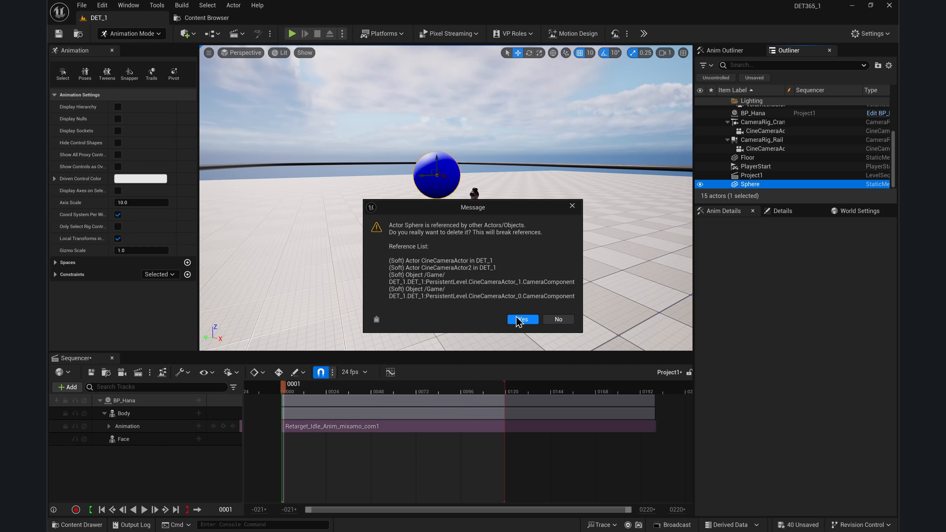
{"action": "left_click", "coordinate": [528, 321]}
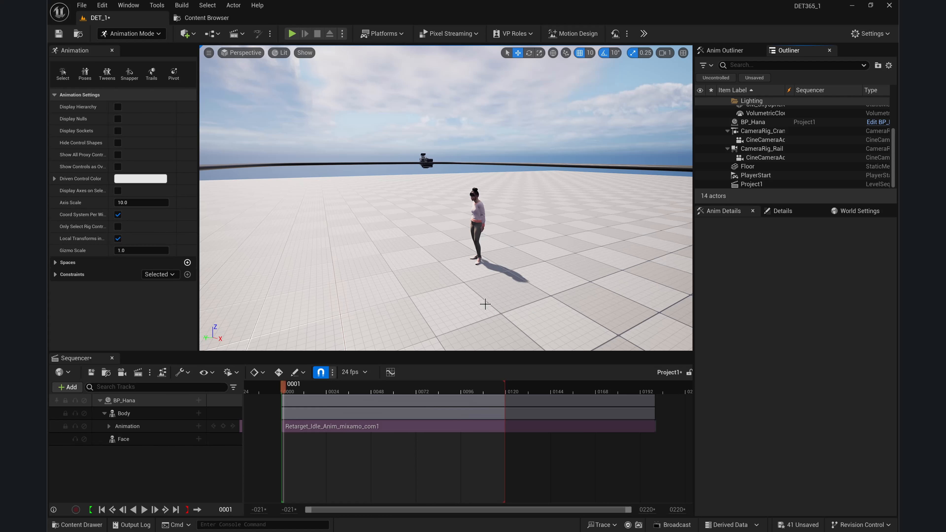
Set BP_Hana as the actor to track in CineCameraActor2's Lookat Tracking Settings
{"action": "right_click_drag", "start_coordinate": [486, 304], "coordinate": [479, 323]}
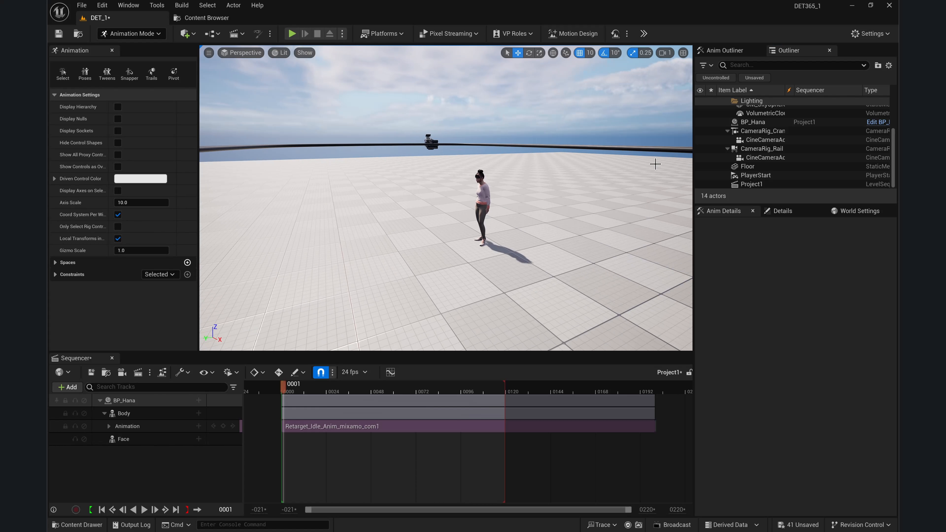
{"action": "left_click", "coordinate": [761, 142]}
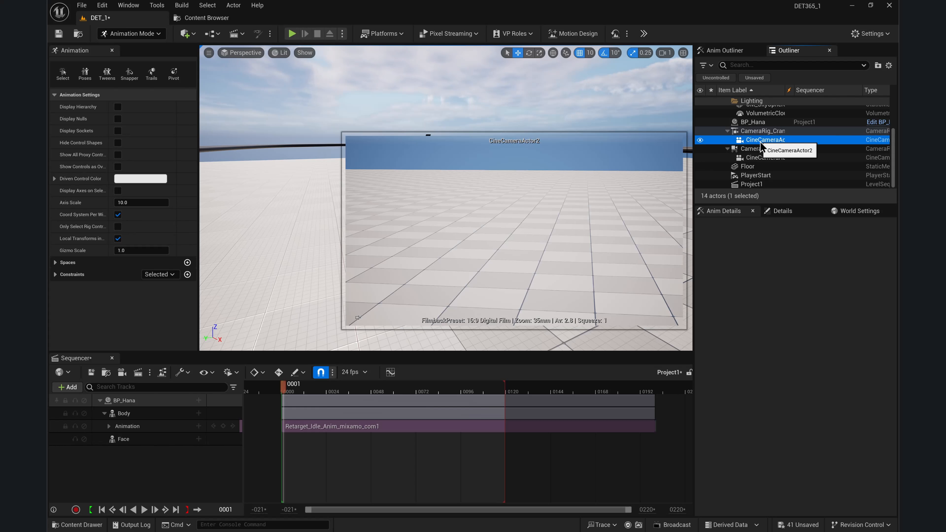
{"action": "left_click", "coordinate": [791, 214]}
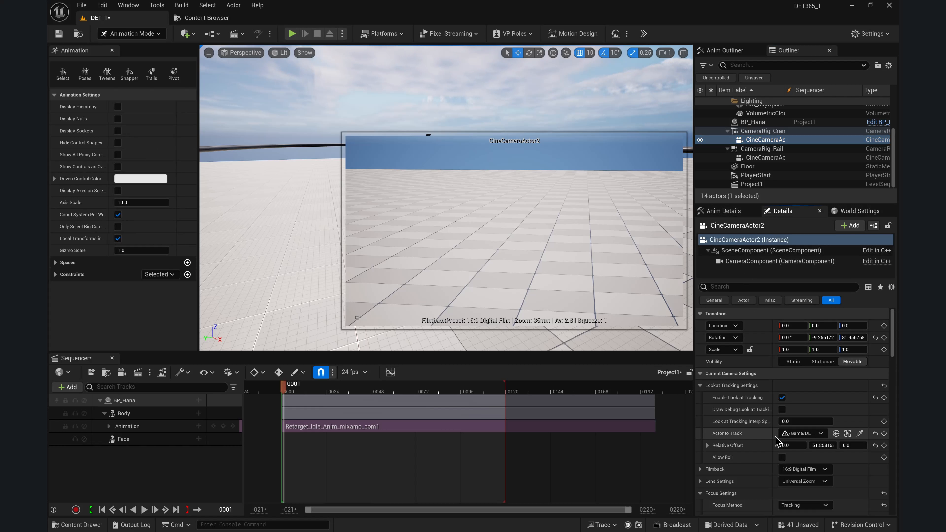
{"action": "left_click", "coordinate": [820, 434]}
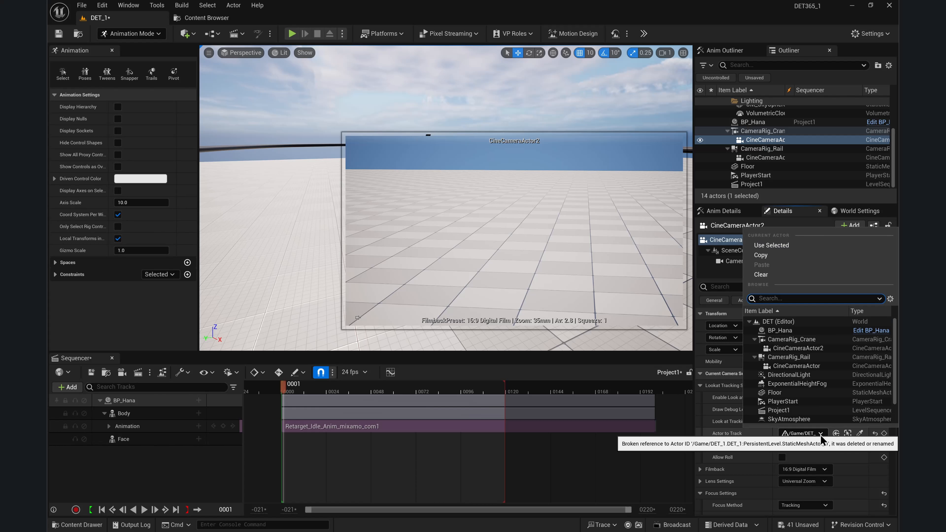
{"action": "left_click", "coordinate": [782, 330]}
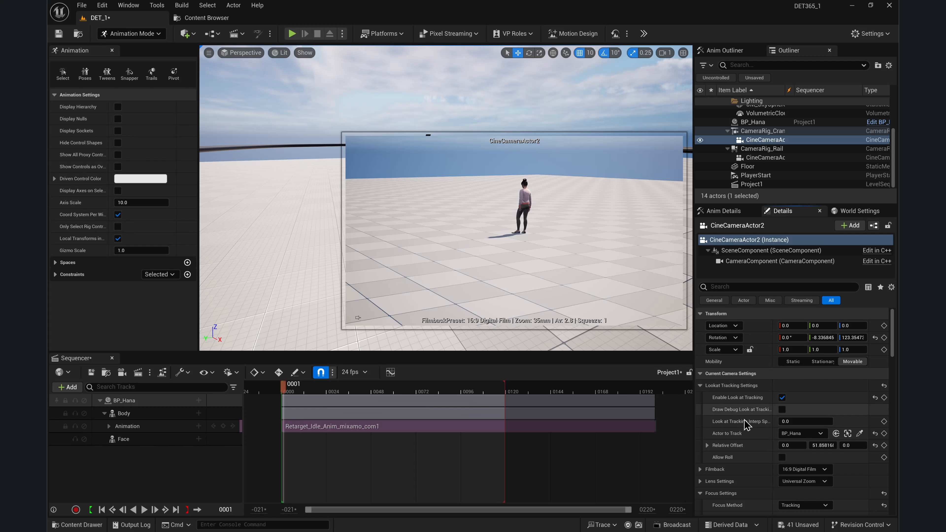
Set BP_Hana as the actor to track in CineCameraActor2's Tracking Focus Settings
{"action": "scroll", "coordinate": [749, 433], "scroll_direction": "down", "scroll_amount": 1}
{"action": "scroll", "coordinate": [750, 432], "scroll_direction": "down", "scroll_amount": 2}
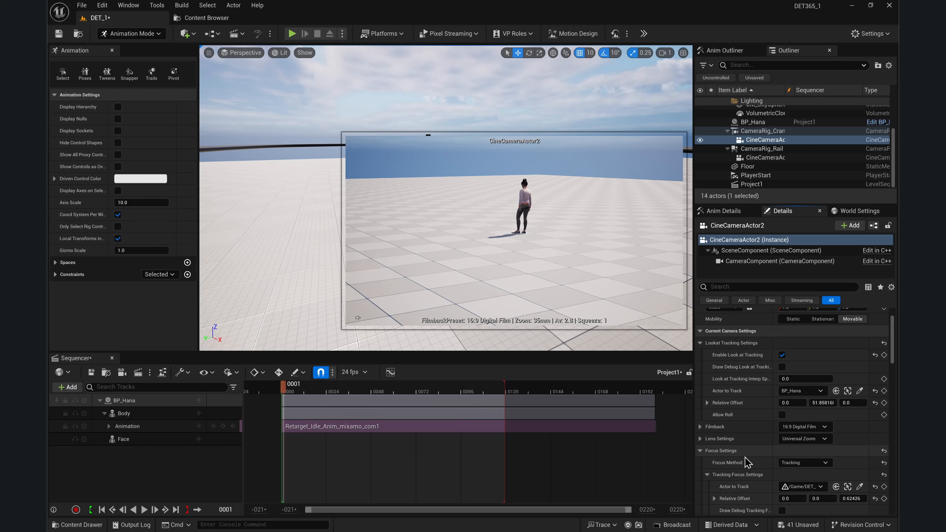
{"action": "left_click", "coordinate": [813, 487]}
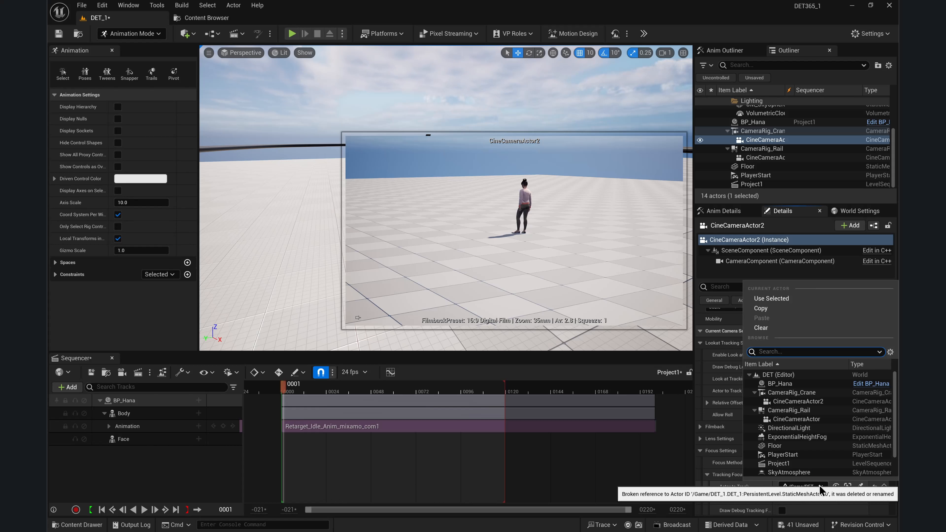
{"action": "left_click", "coordinate": [789, 385]}
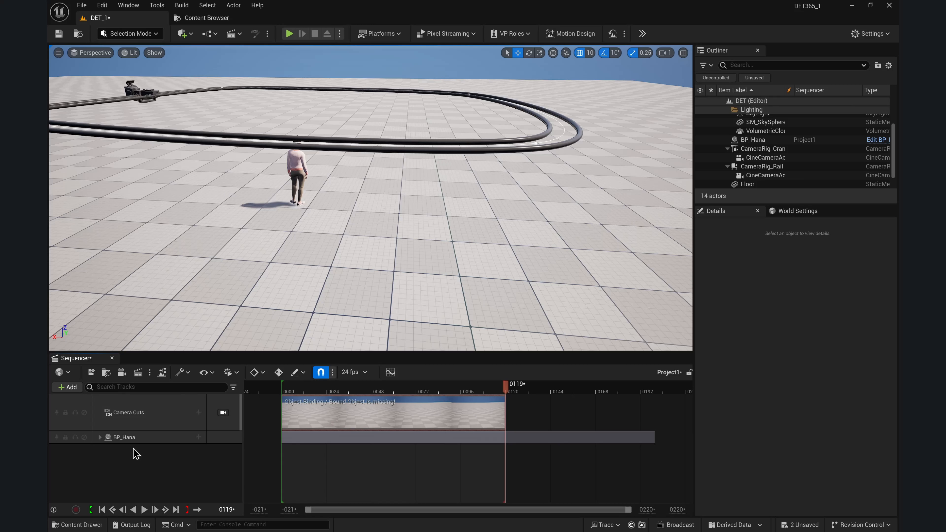
Add the CameraRig_Rail actor to the sequence and key its Current Position on Rail at 0.0 at the end of the playback range
{"action": "left_click", "coordinate": [138, 398]}
{"action": "left_click", "coordinate": [67, 387]}
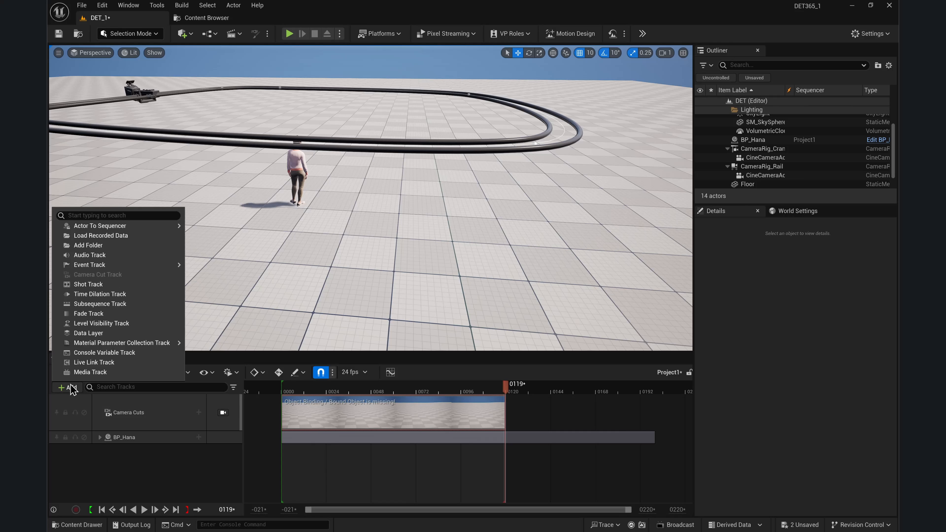
{"action": "mouse_move", "coordinate": [97, 226]}
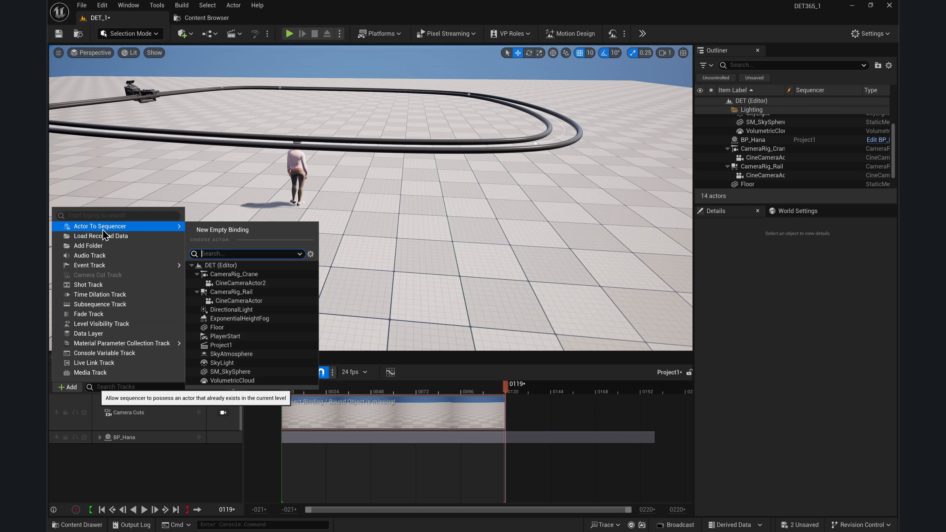
{"action": "left_click", "coordinate": [235, 292]}
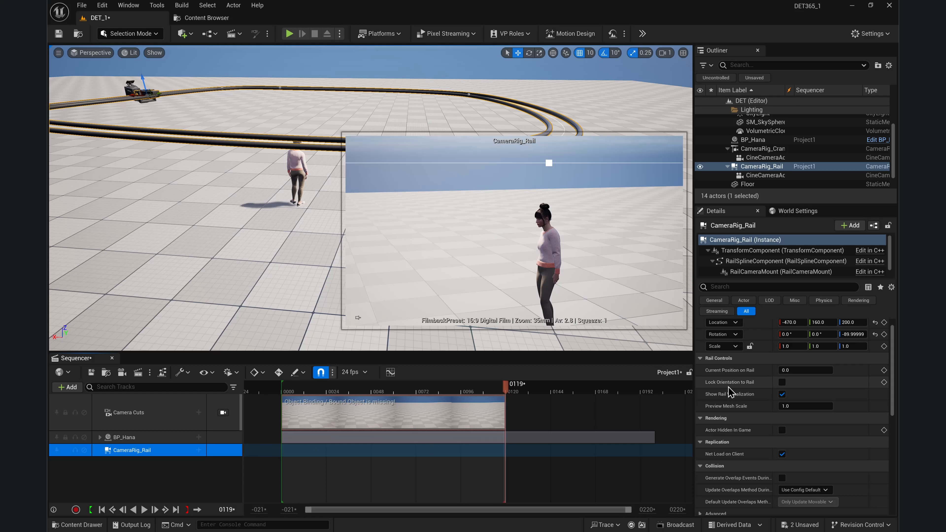
{"action": "mouse_move", "coordinate": [736, 377]}
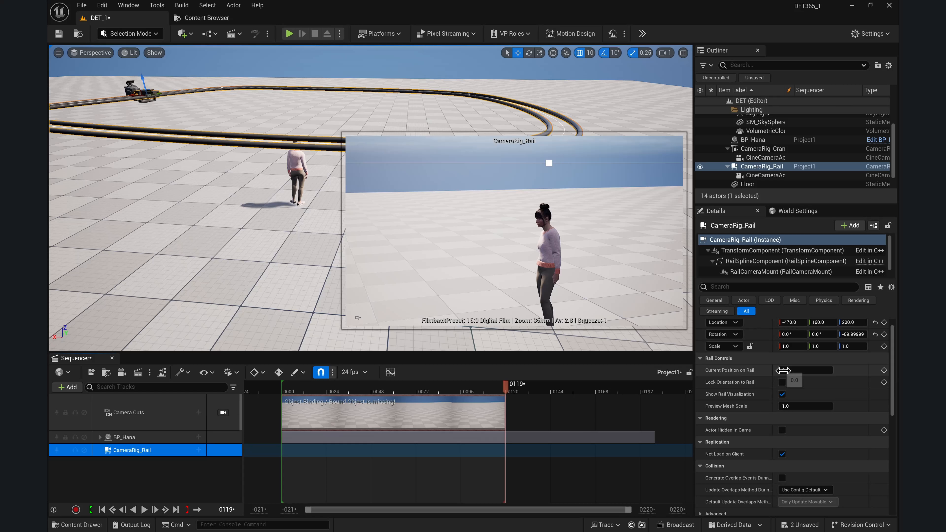
{"action": "left_click", "coordinate": [884, 371]}
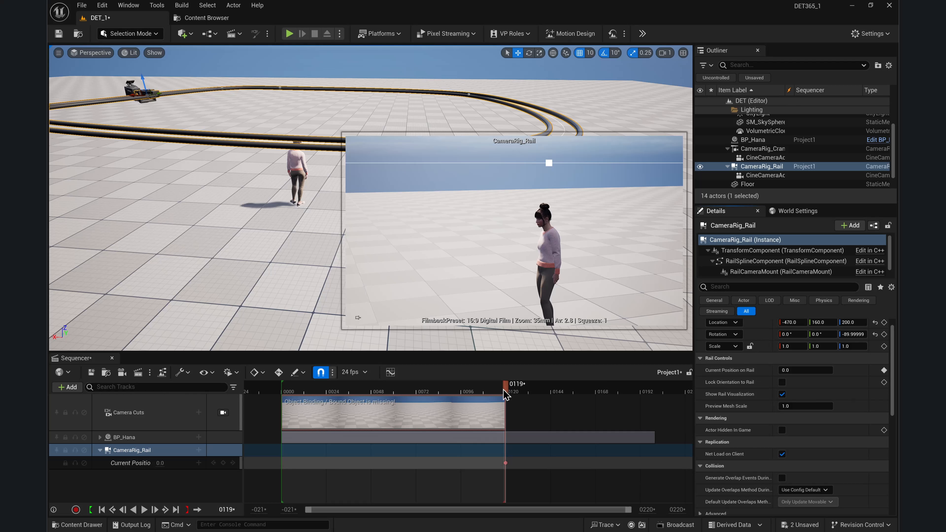
Key CameraRig_Rail's Current Position on Rail at 1.0 on frame 0 and play back the sequence
{"action": "left_click_drag", "start_coordinate": [505, 391], "coordinate": [283, 411]}
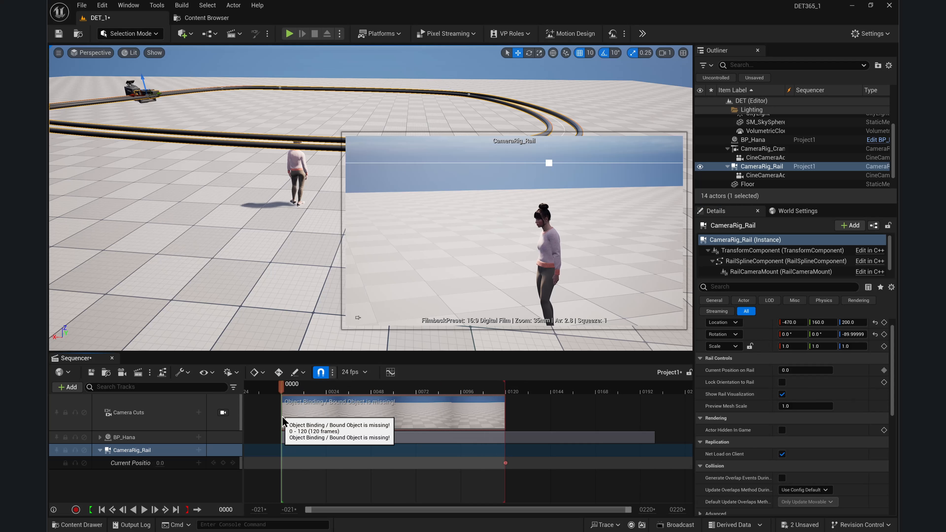
{"action": "left_click", "coordinate": [803, 370]}
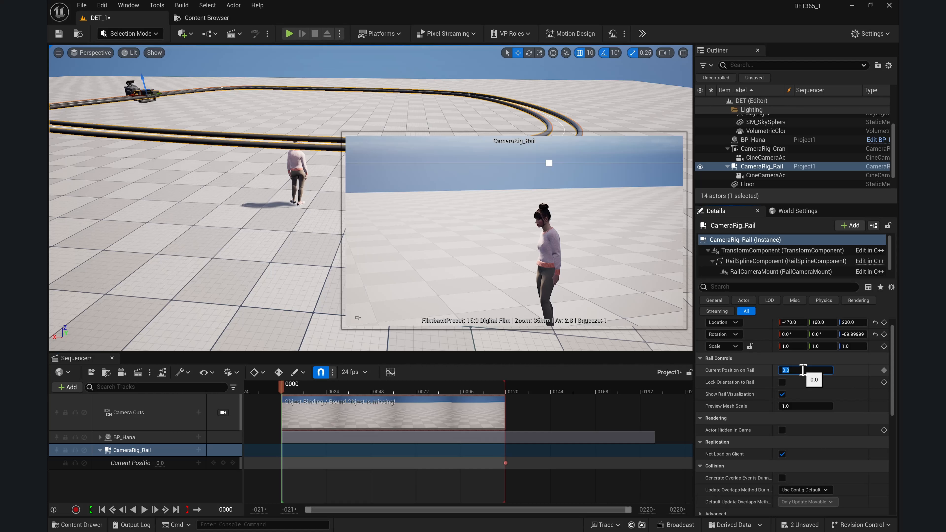
{"action": "key", "text": "Return"}
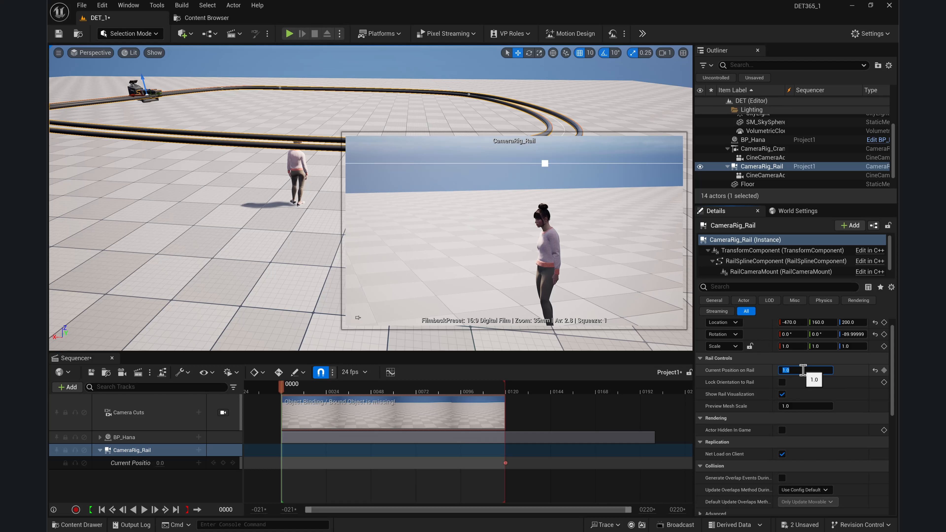
{"action": "left_click", "coordinate": [884, 370]}
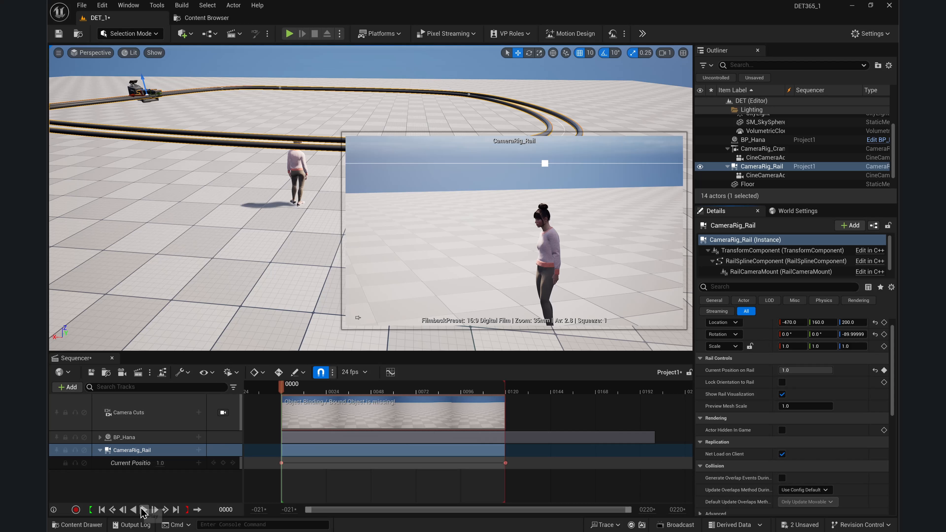
{"action": "left_click", "coordinate": [143, 510]}
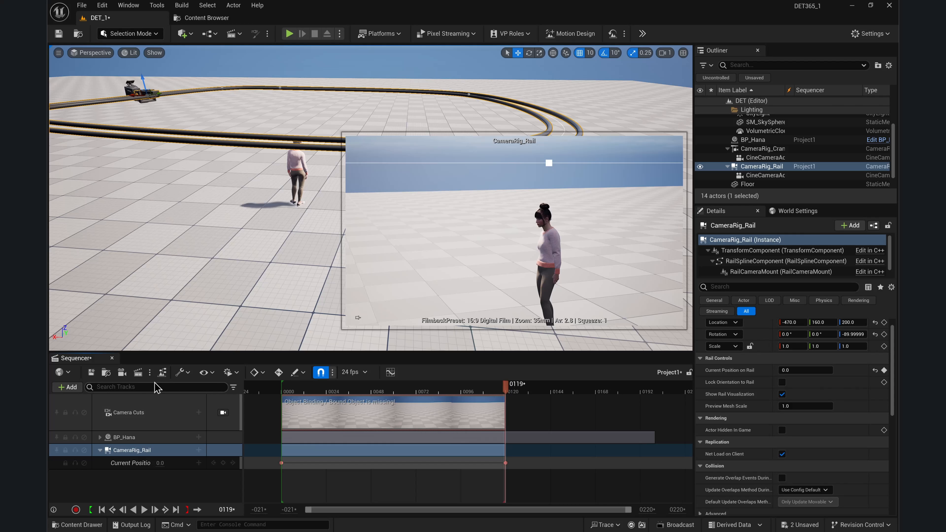
Send the Project1 sequence to the Movie Render Queue and name its job RIgRail
{"action": "left_click", "coordinate": [138, 372]}
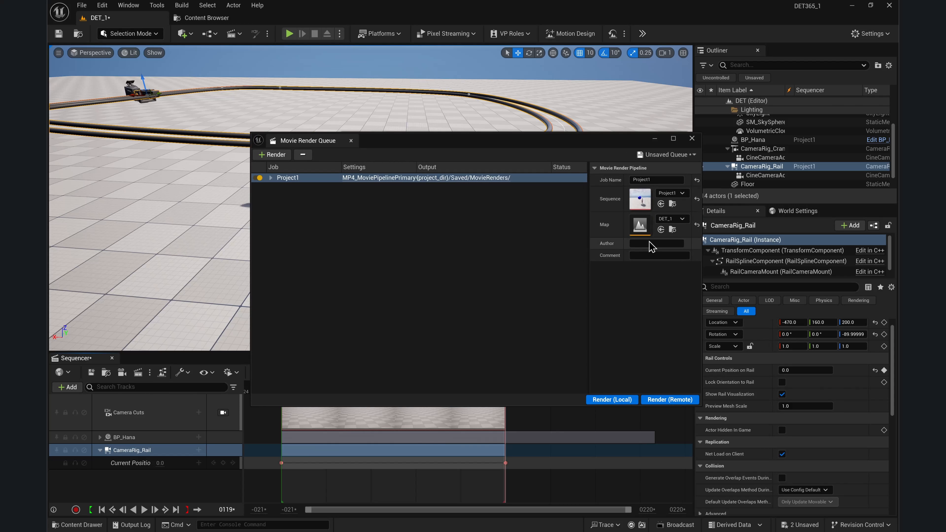
{"action": "left_click", "coordinate": [658, 179]}
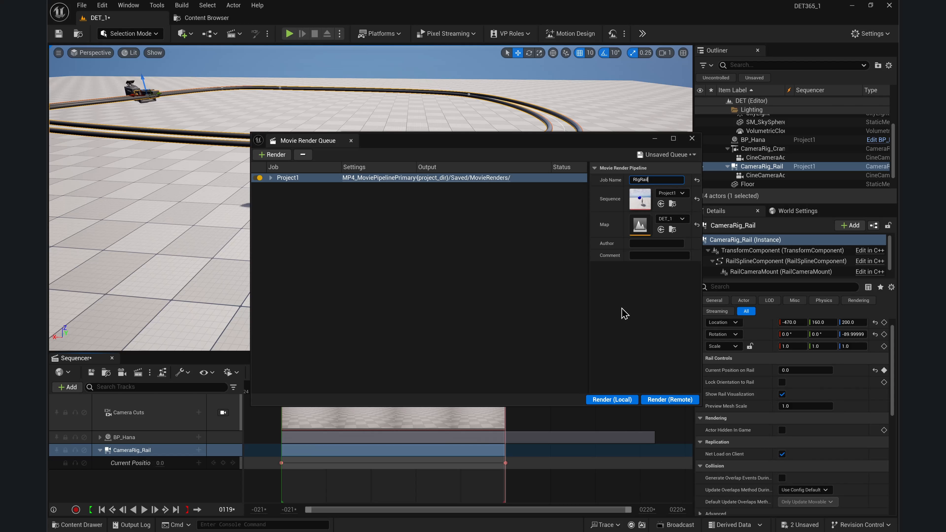
{"action": "key", "text": "Return"}
Try to render the RIgRail job locally, and clear the High Quality Media Export messages
{"action": "left_click", "coordinate": [610, 402]}
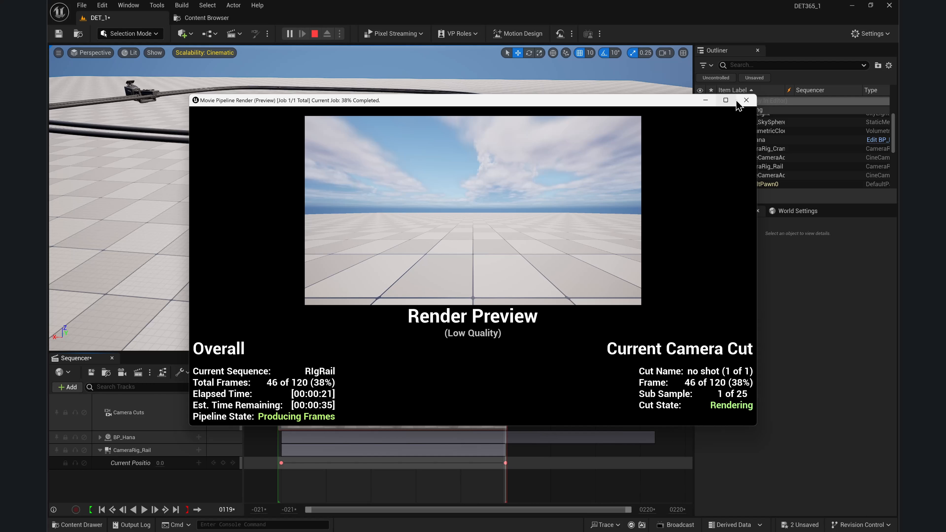
{"action": "left_click", "coordinate": [746, 100]}
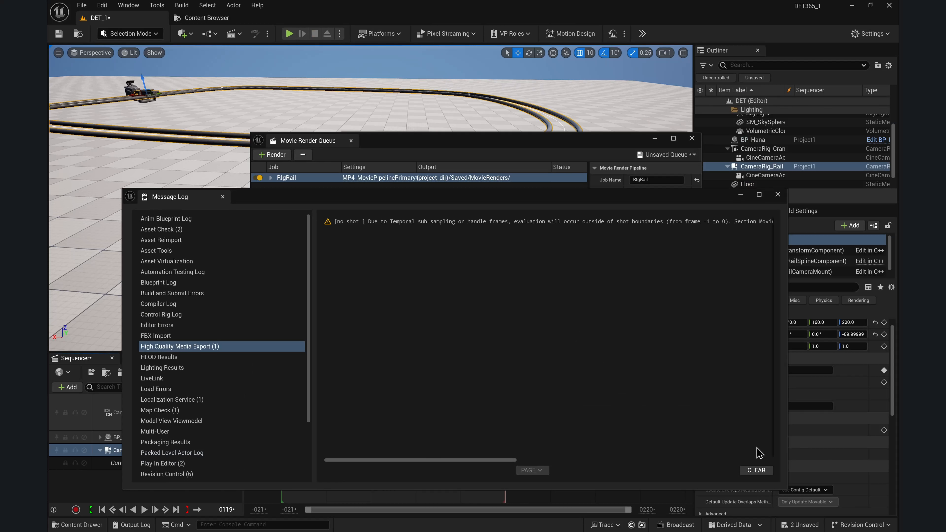
{"action": "left_click", "coordinate": [756, 471]}
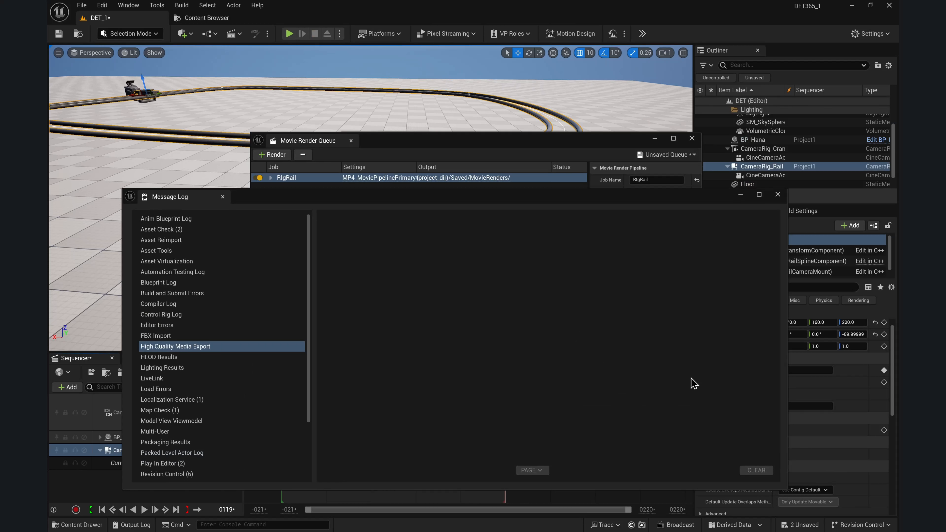
{"action": "left_click", "coordinate": [778, 194]}
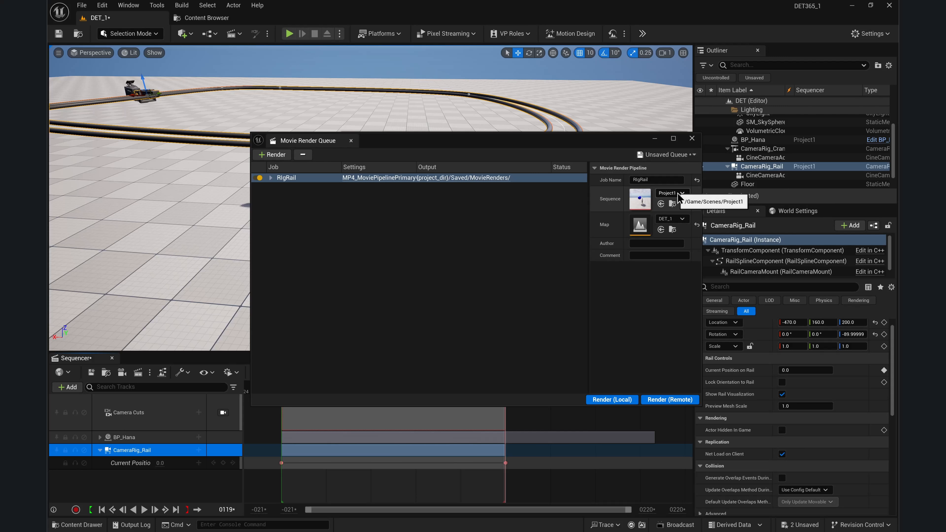
{"action": "left_click", "coordinate": [691, 139]}
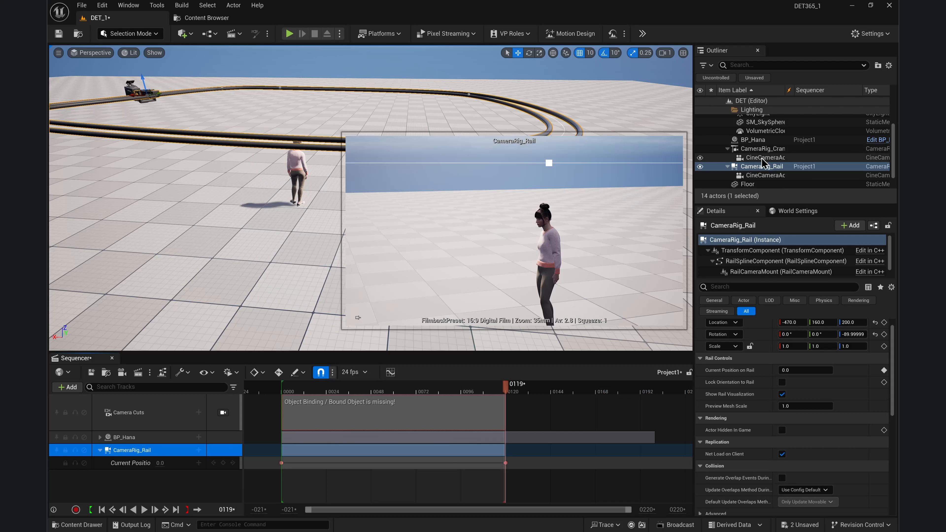
Delete the CameraRig_Crane actor from the level
{"action": "left_click", "coordinate": [762, 150]}
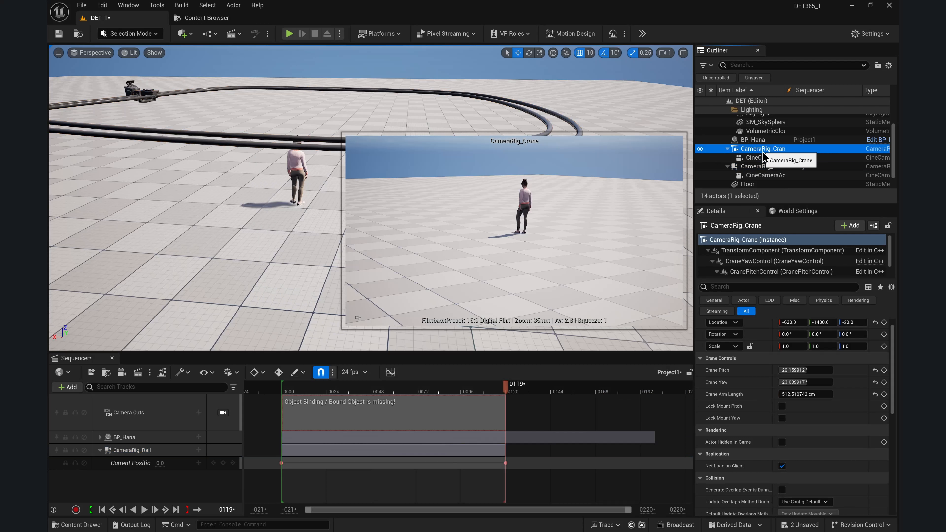
{"action": "right_click", "coordinate": [763, 152]}
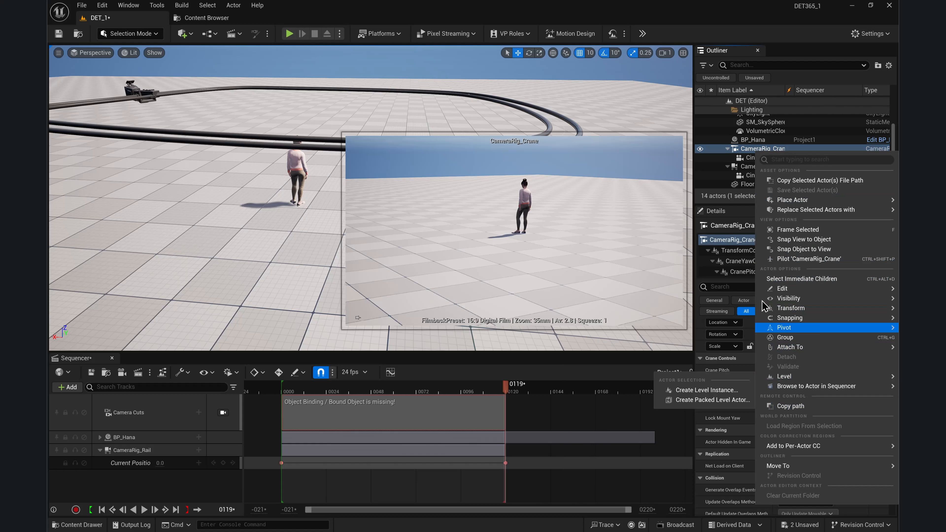
{"action": "left_click", "coordinate": [753, 151]}
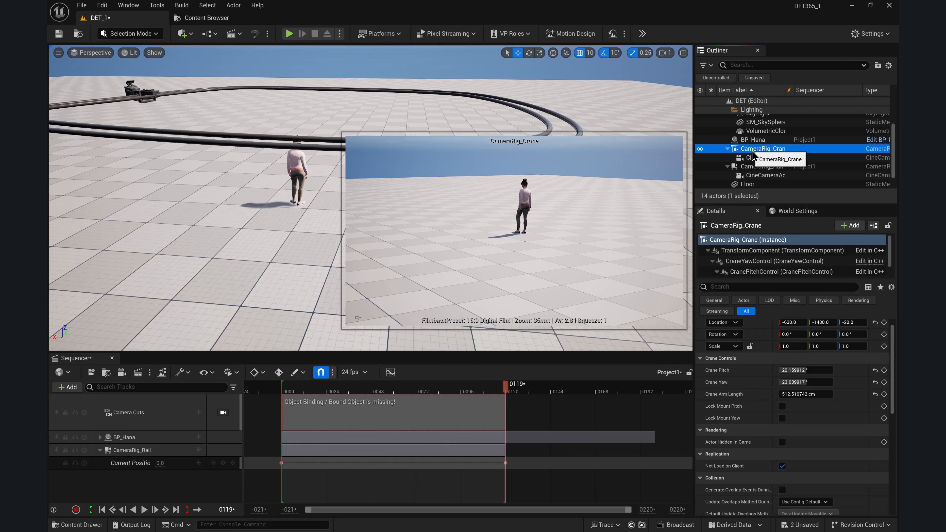
{"action": "key", "text": "Delete"}
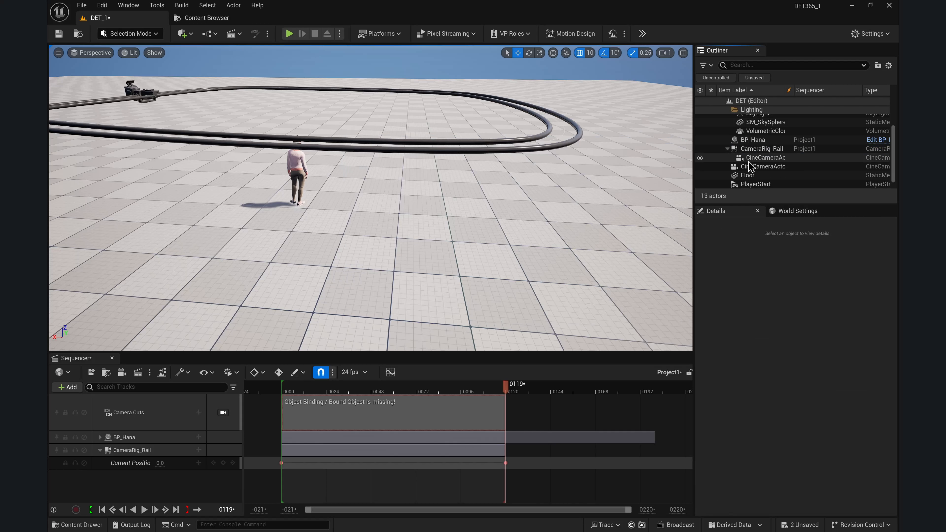
Delete the leftover CineCameraActor2 from the level and collapse the Lighting folder in the Outliner
{"action": "left_click", "coordinate": [766, 151]}
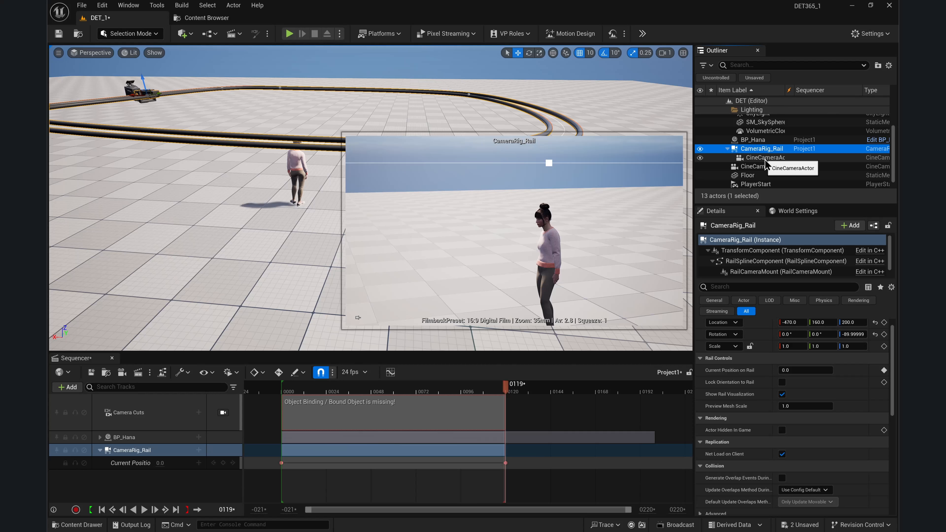
{"action": "left_click", "coordinate": [767, 169]}
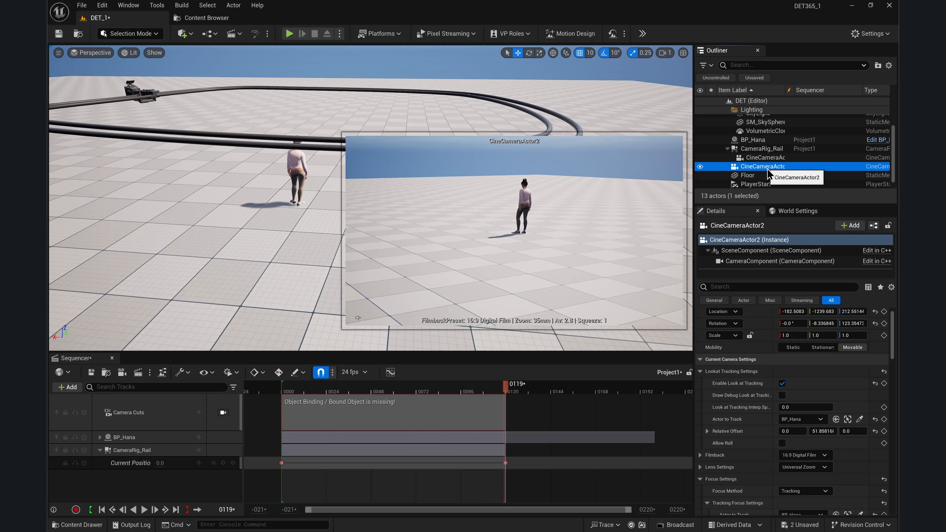
{"action": "right_click", "coordinate": [767, 170]}
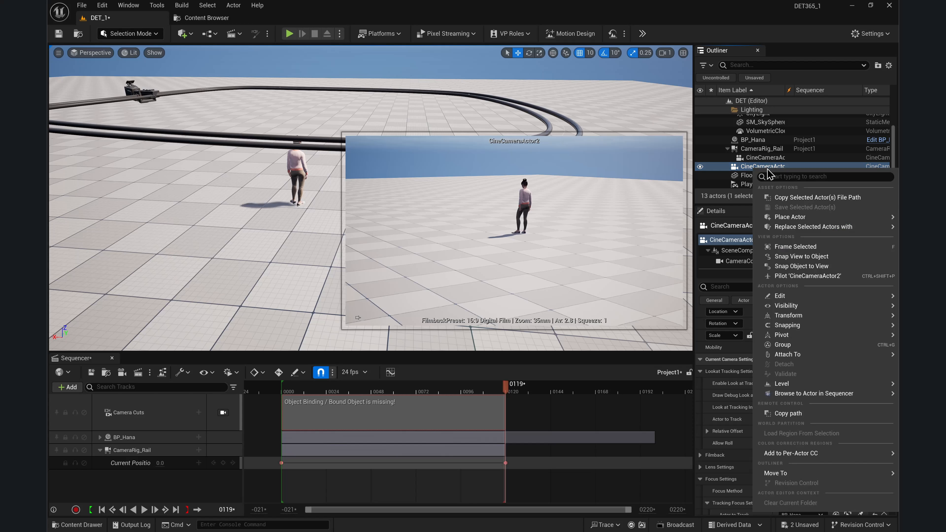
{"action": "mouse_move", "coordinate": [796, 356]}
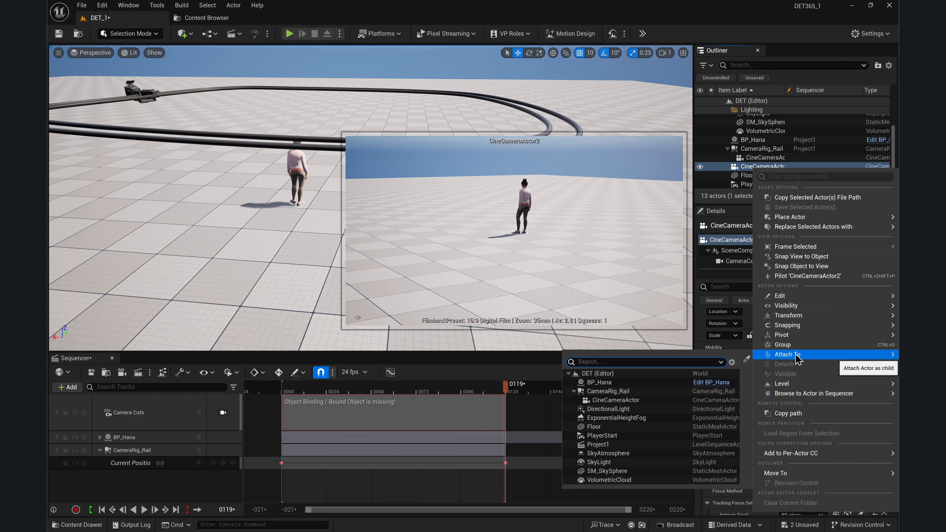
{"action": "left_click", "coordinate": [750, 171]}
{"action": "key", "text": "Delete"}
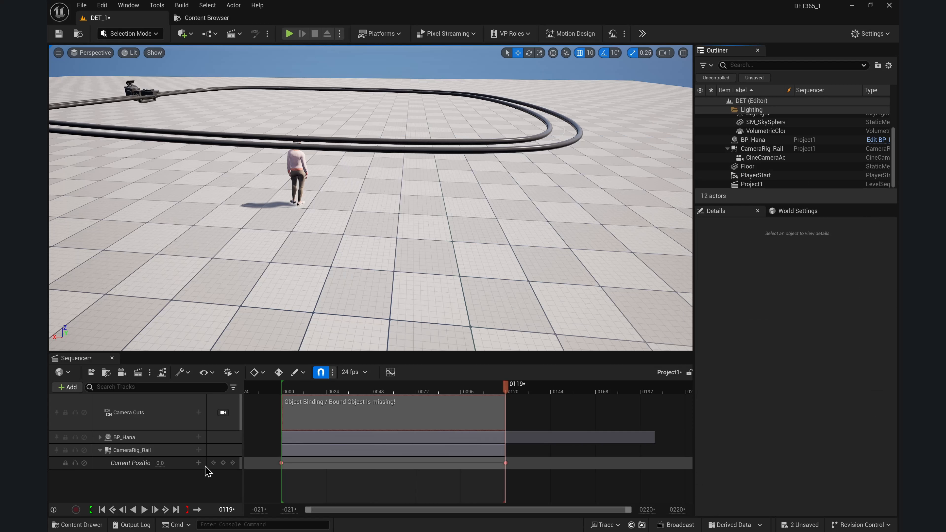
{"action": "scroll", "coordinate": [745, 149], "scroll_direction": "up", "scroll_amount": 2}
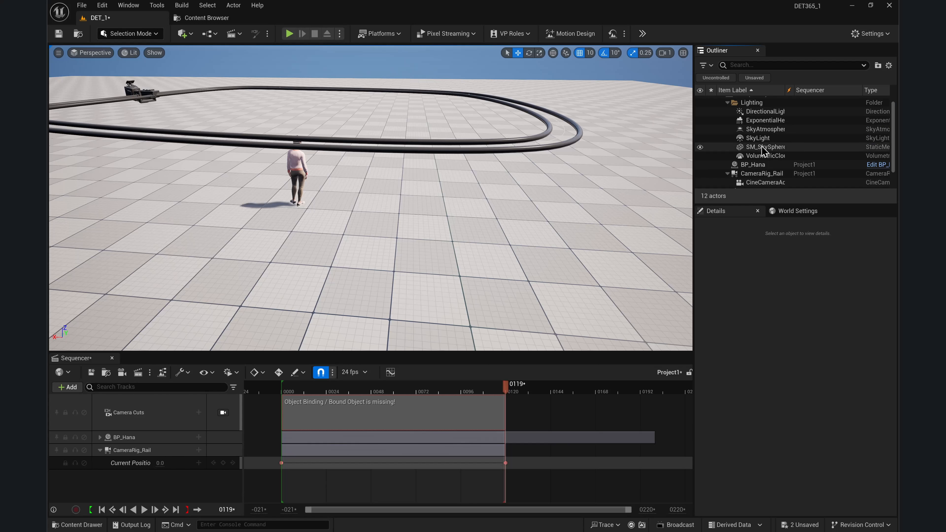
{"action": "left_click", "coordinate": [728, 103]}
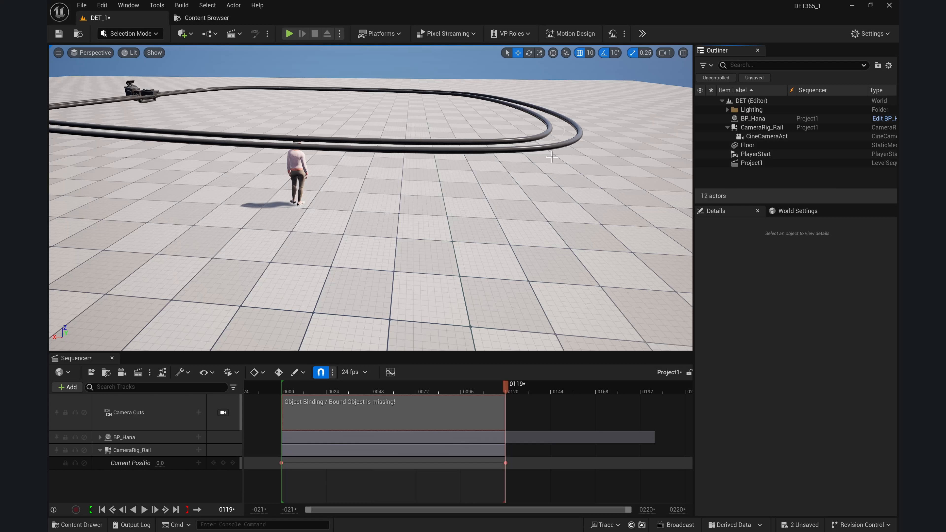
Play back the sequence and delete the Camera Cuts section whose bound object is missing
{"action": "key", "text": "space"}
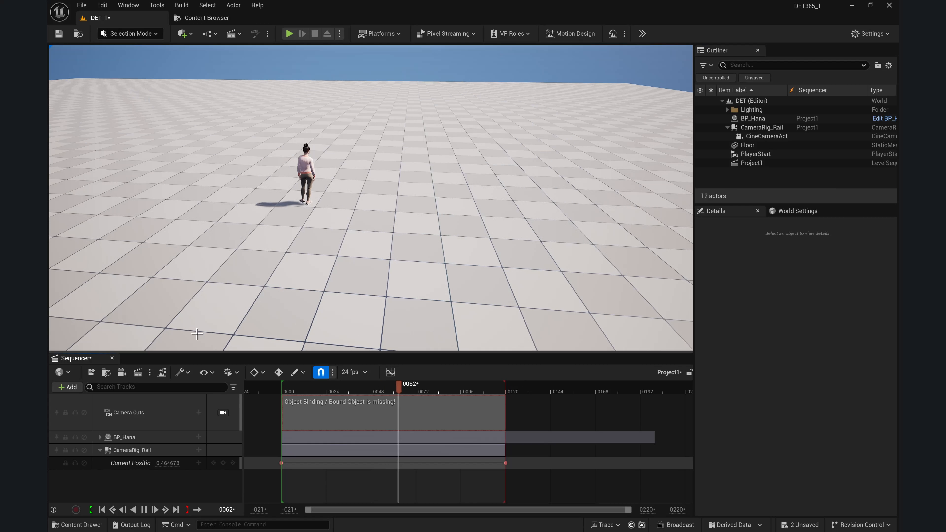
{"action": "left_click", "coordinate": [145, 450]}
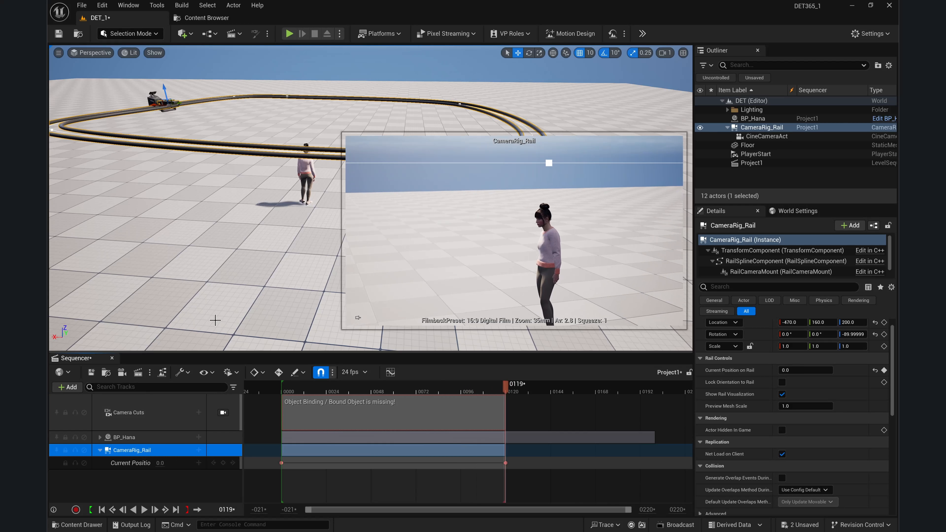
{"action": "scroll", "coordinate": [244, 314], "scroll_direction": "down", "scroll_amount": 2}
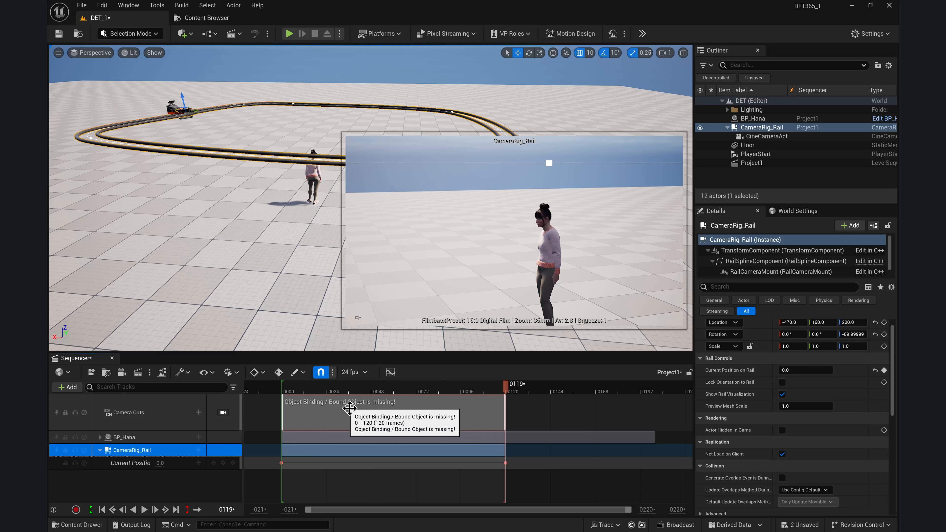
{"action": "left_click", "coordinate": [328, 427]}
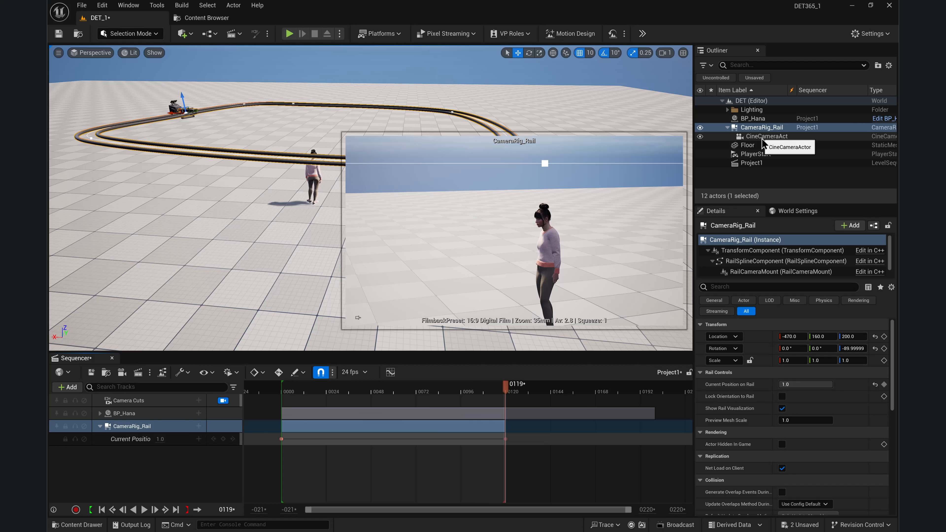
Add the CineCameraActor attached to CameraRig_Rail to the sequence as the camera for its Camera Cuts track
{"action": "left_click", "coordinate": [762, 136]}
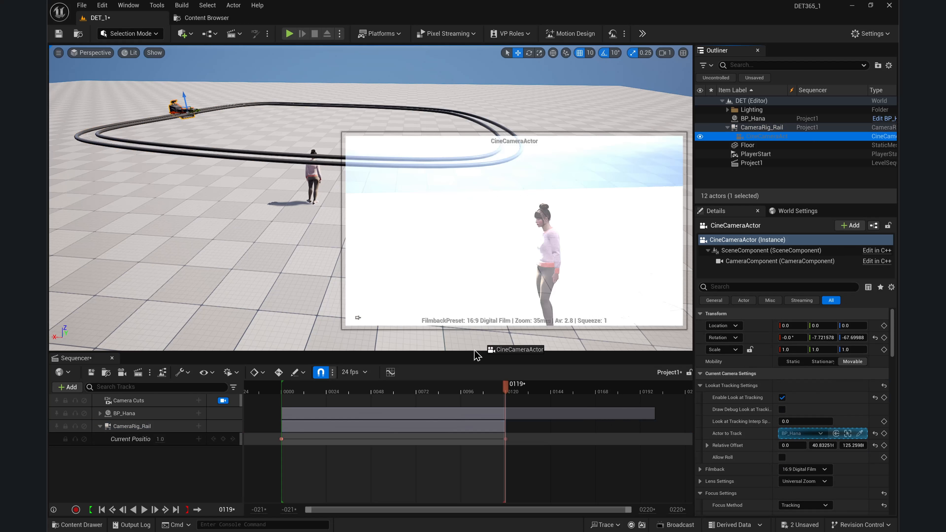
{"action": "left_click_drag", "start_coordinate": [165, 458], "coordinate": [165, 457]}
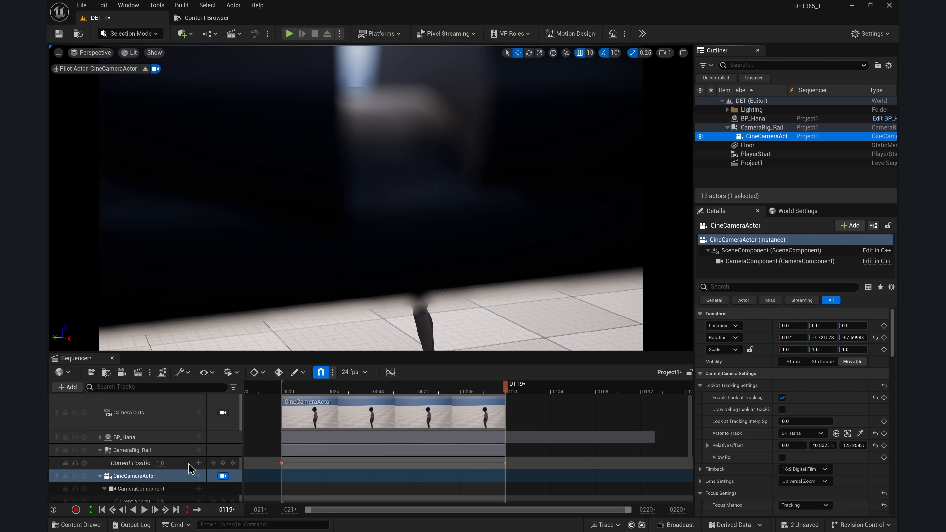
{"action": "scroll", "coordinate": [192, 445], "scroll_direction": "down", "scroll_amount": 1}
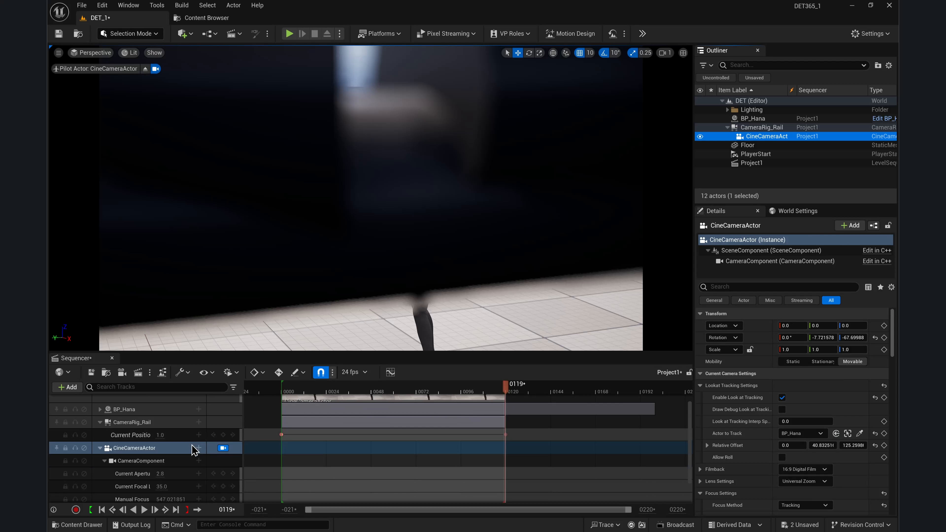
{"action": "scroll", "coordinate": [197, 447], "scroll_direction": "up", "scroll_amount": 1}
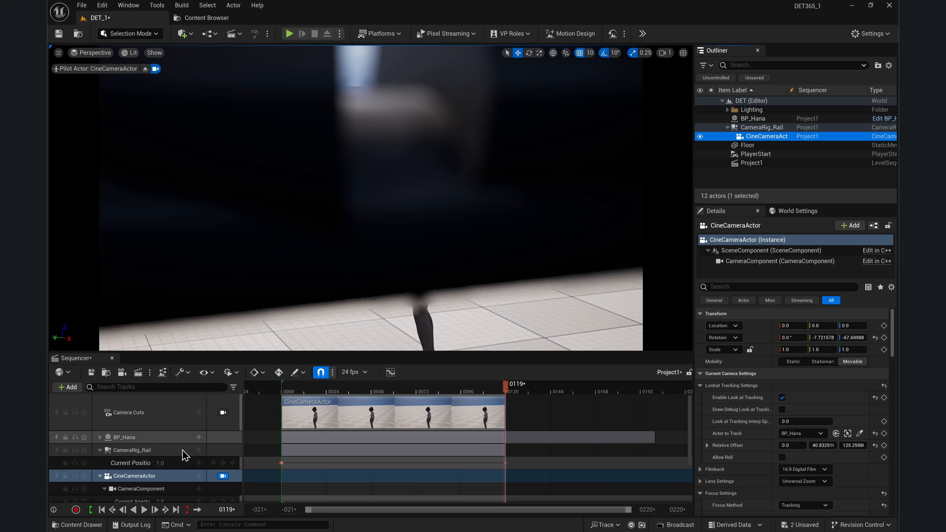
Play back the sequence to review the CineCameraActor and CameraRig_Rail motion
{"action": "left_click", "coordinate": [144, 510]}
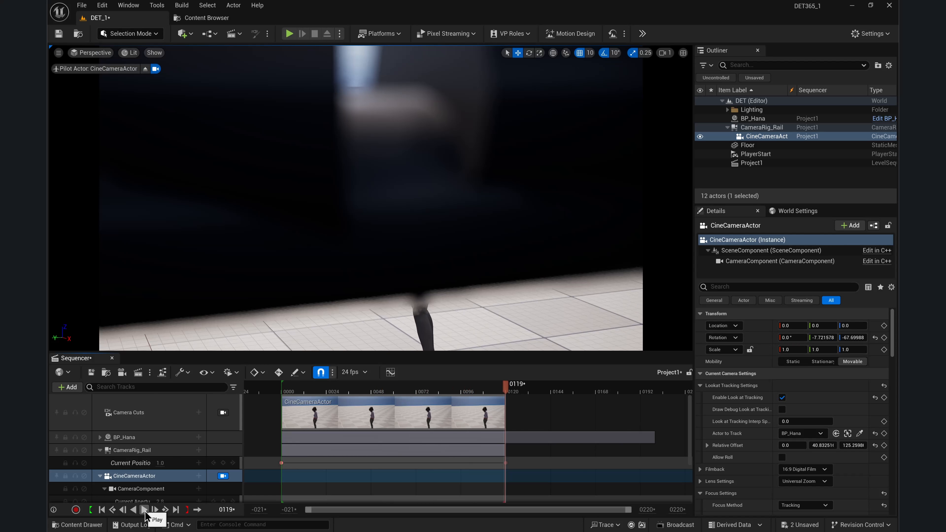
{"action": "left_click", "coordinate": [136, 450]}
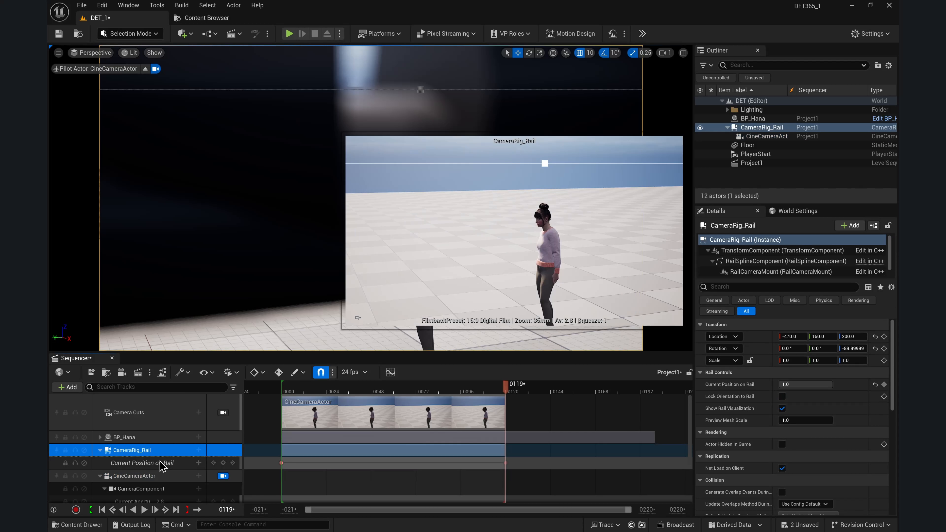
{"action": "left_click", "coordinate": [144, 510]}
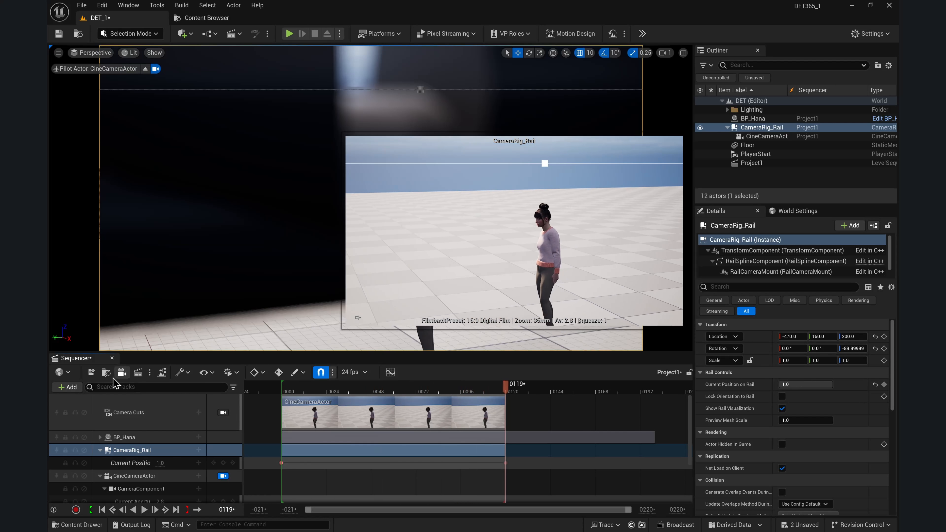
Render the RIgRail job of the Project1 sequence locally from the Movie Render Queue, and close the message log and queue
{"action": "left_click", "coordinate": [122, 372]}
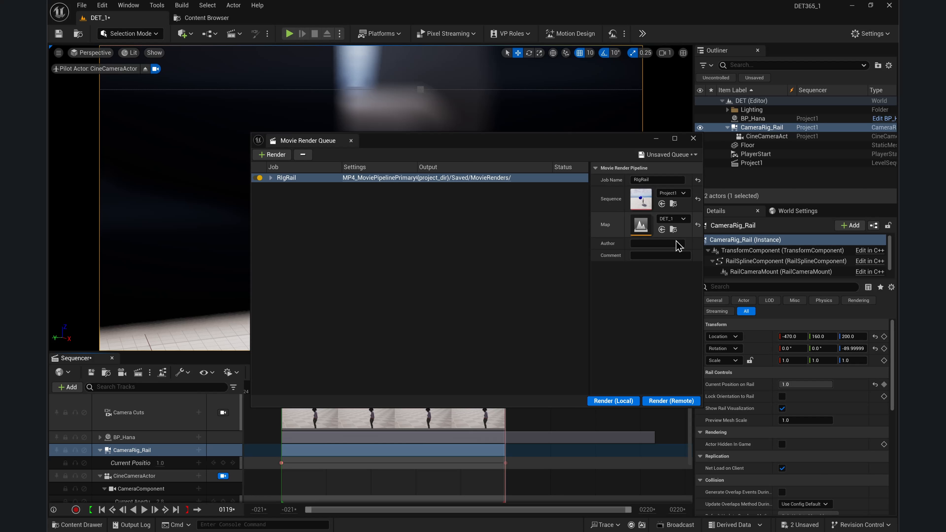
{"action": "left_click", "coordinate": [615, 401]}
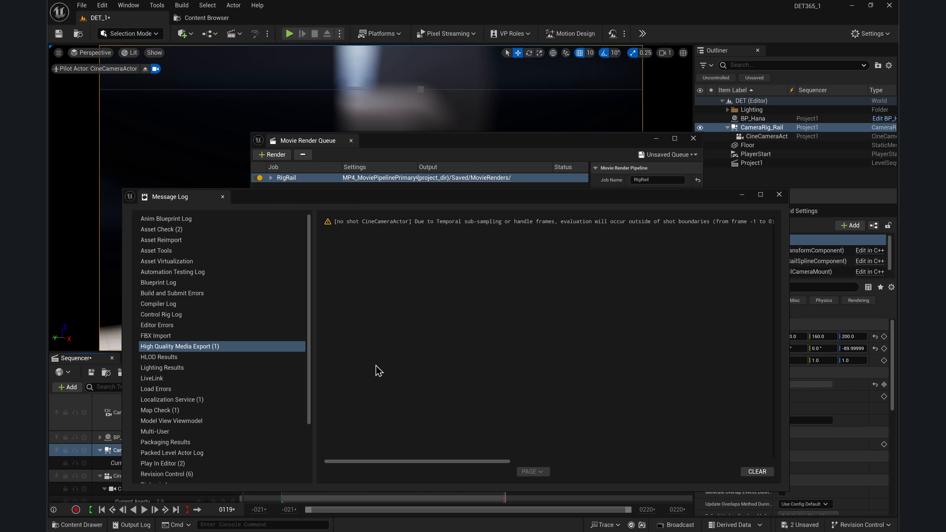
{"action": "left_click", "coordinate": [780, 195]}
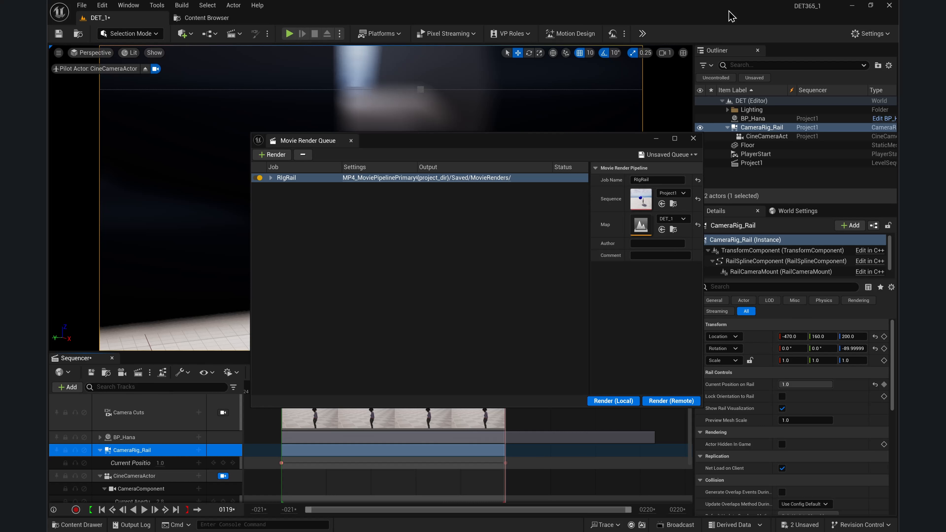
{"action": "left_click", "coordinate": [693, 138]}
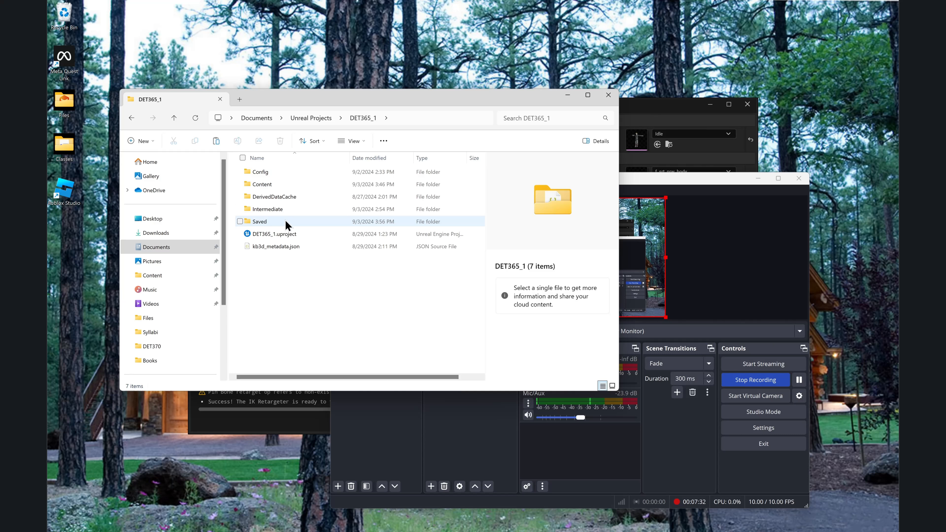
Switch to File Explorer and open the rendered Project1.mp4 from the DET365_1 project's Saved\MovieRenders folder for playback
{"action": "double_click", "coordinate": [259, 222]}
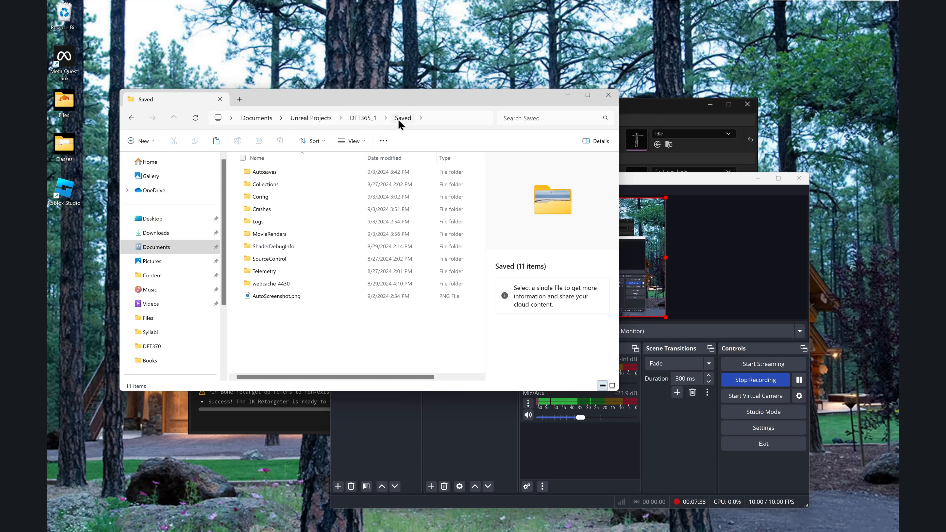
{"action": "double_click", "coordinate": [282, 234]}
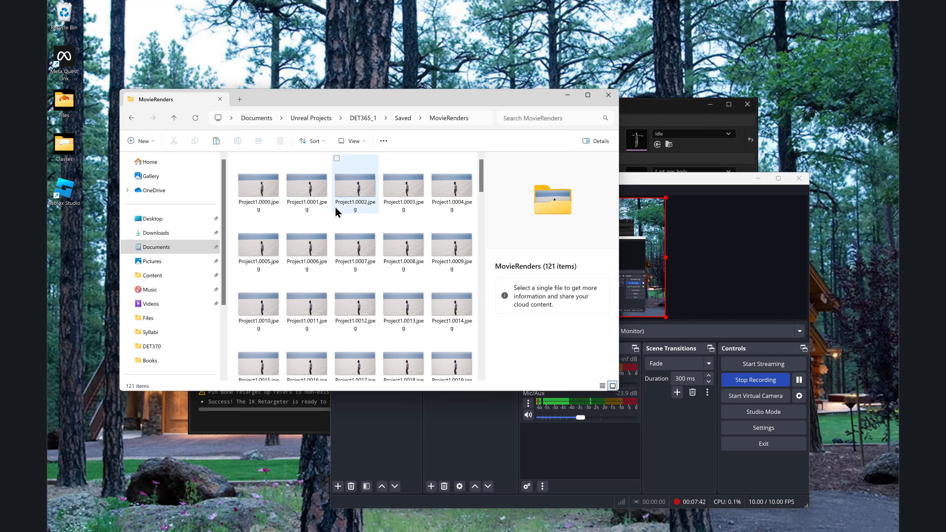
{"action": "scroll", "coordinate": [337, 209], "scroll_direction": "down", "scroll_amount": 12}
{"action": "scroll", "coordinate": [337, 211], "scroll_direction": "down", "scroll_amount": 5}
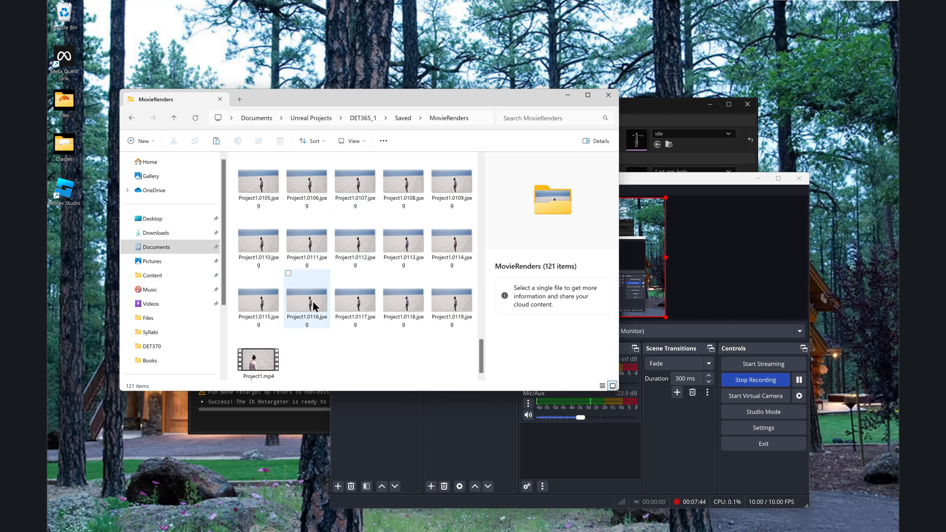
{"action": "left_click", "coordinate": [260, 368]}
{"action": "double_click", "coordinate": [260, 368]}
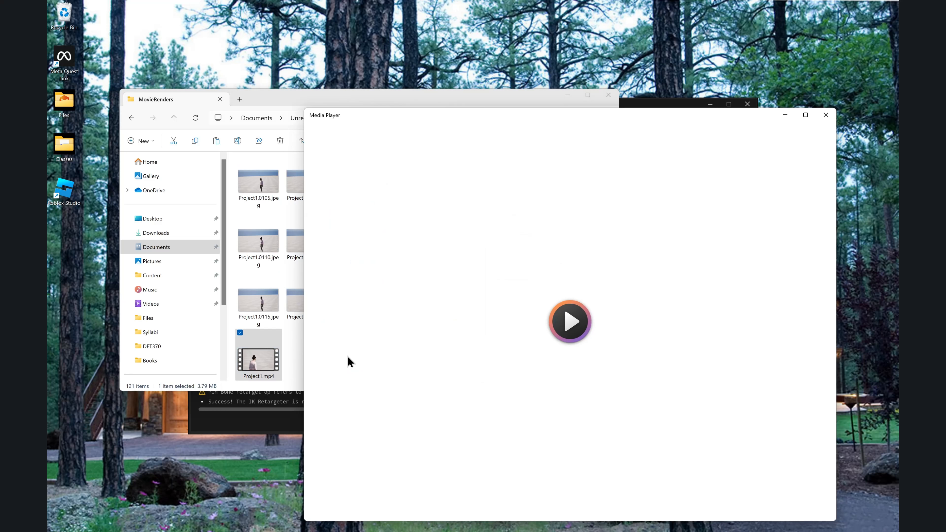